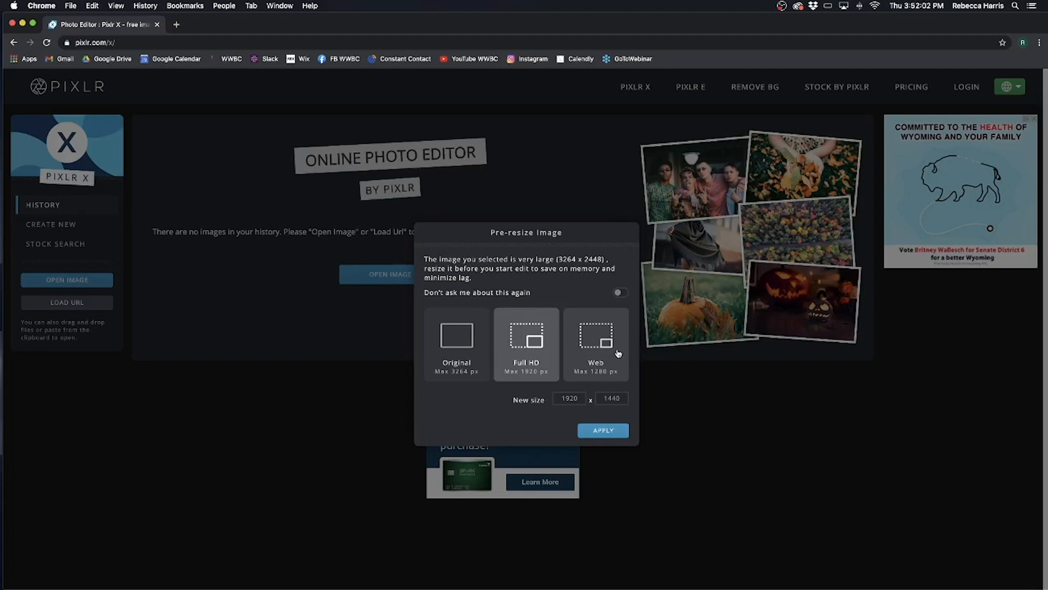
- Pre-resize the opened photo with the Web preset at 1280 x 960 px
click(617, 354)
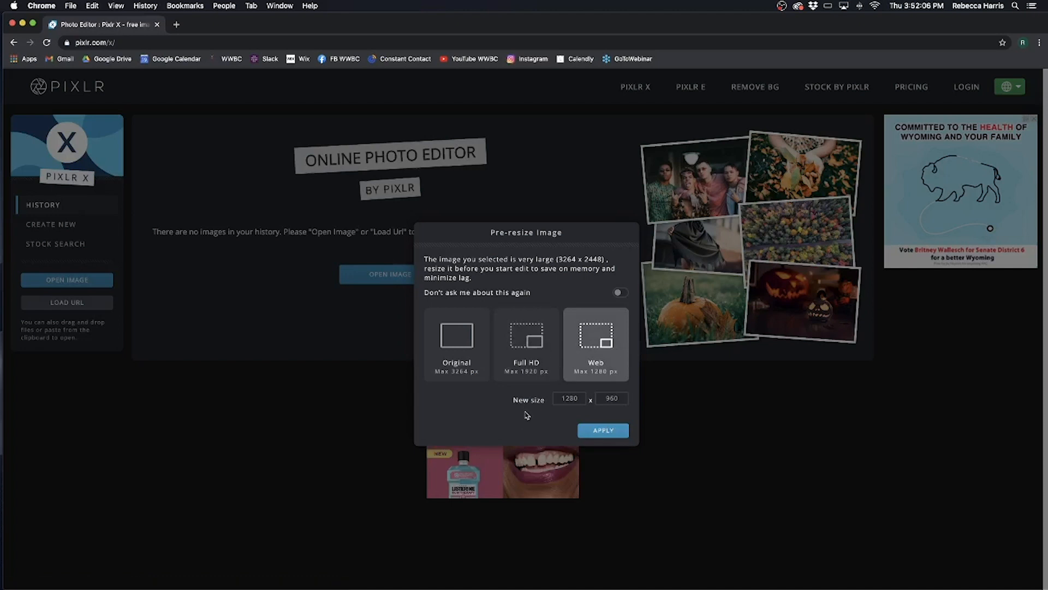
click(562, 398)
key(Tab)
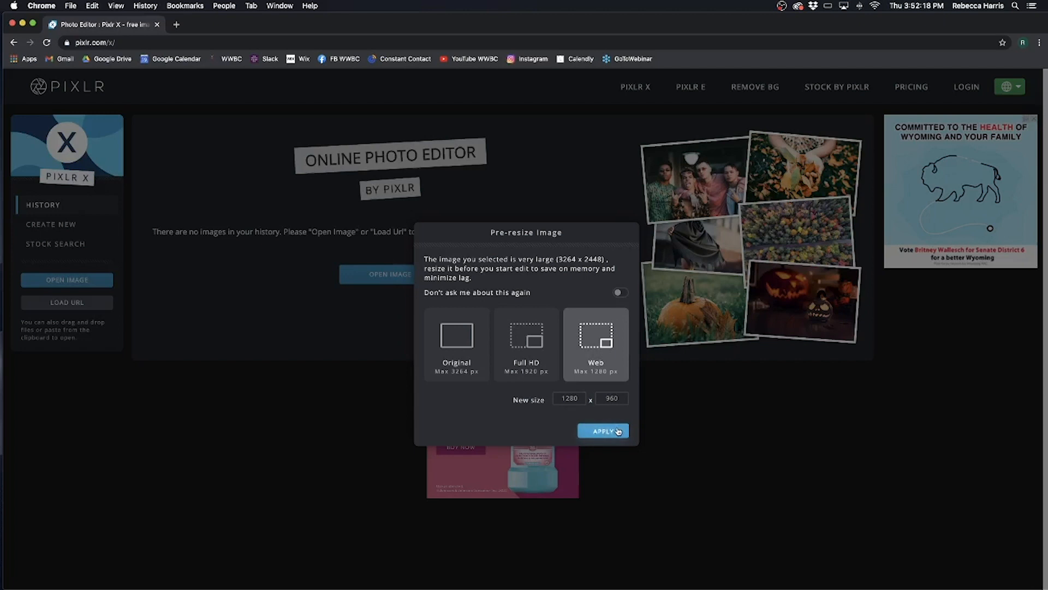
click(618, 431)
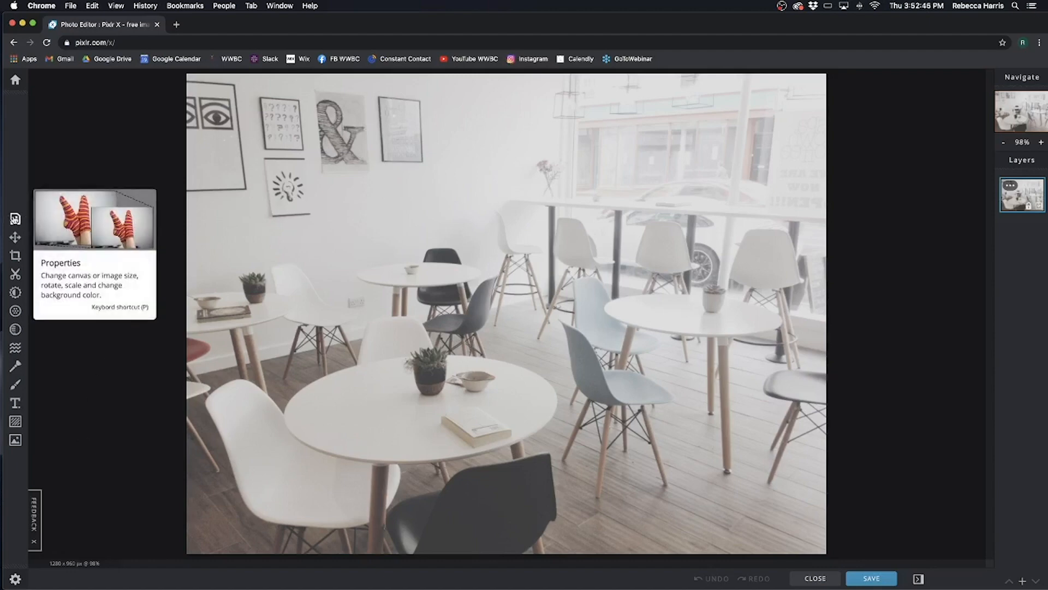
- Try resizing the image to 1080 x 1080 px with constrained proportions off, and undo the resize
click(14, 219)
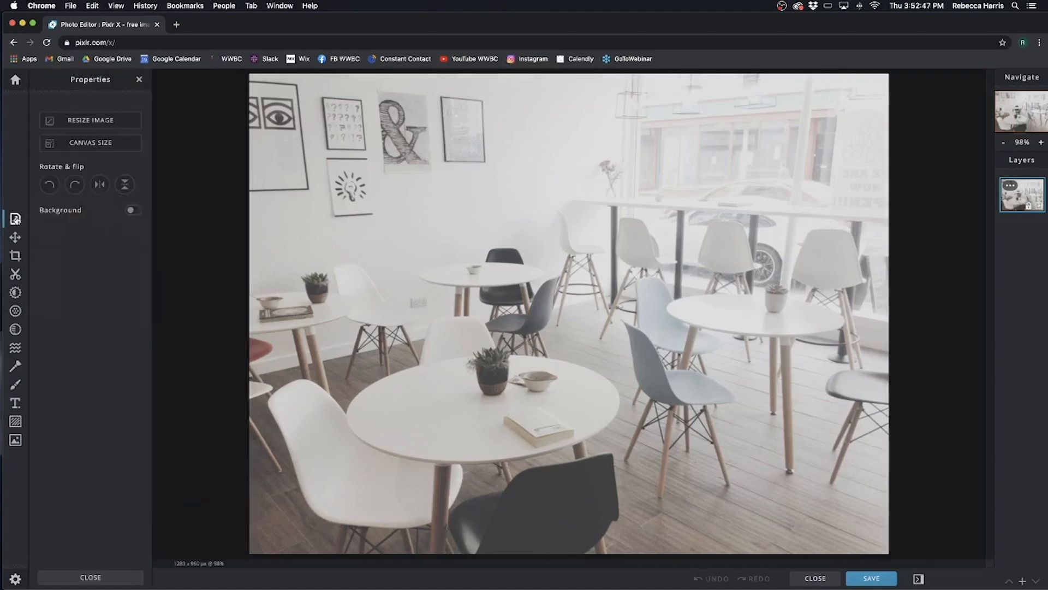
click(97, 121)
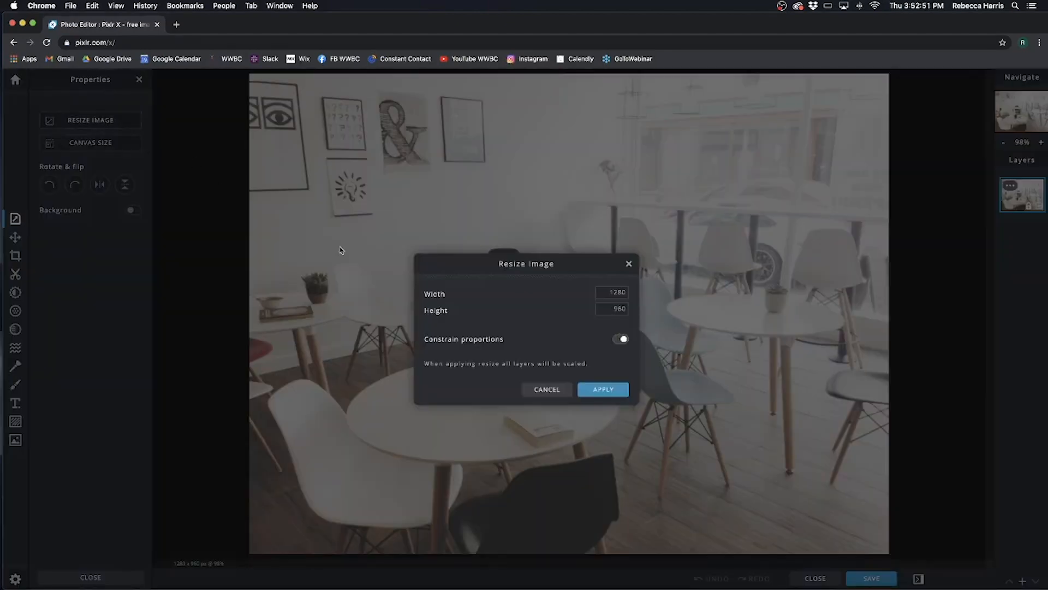
click(616, 294)
click(608, 309)
click(621, 339)
click(620, 339)
click(621, 340)
drag(600, 292, 641, 296)
text(1080)
key(Tab)
text(1080)
click(607, 393)
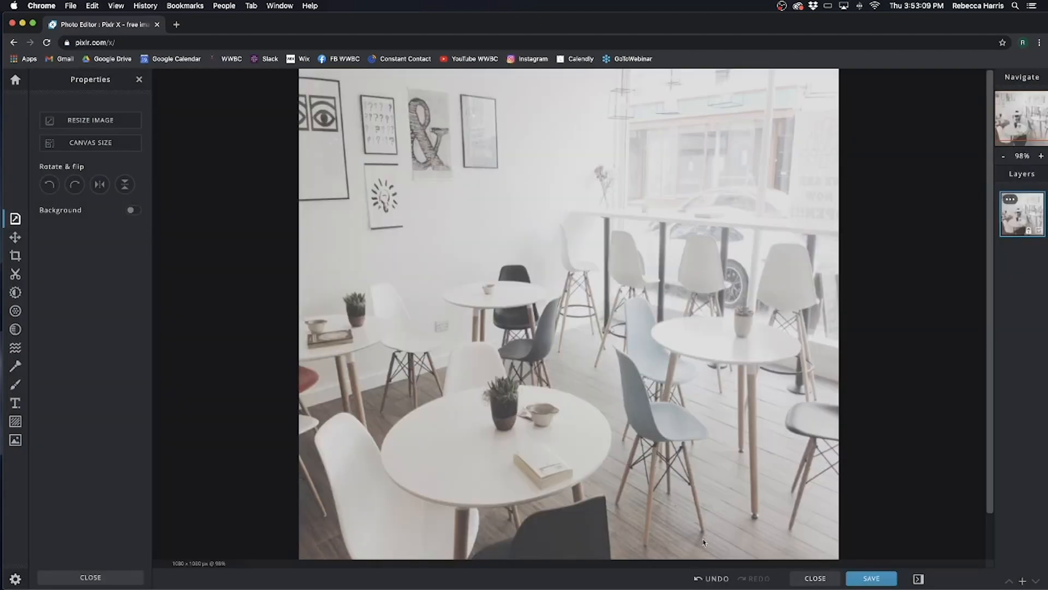
click(711, 578)
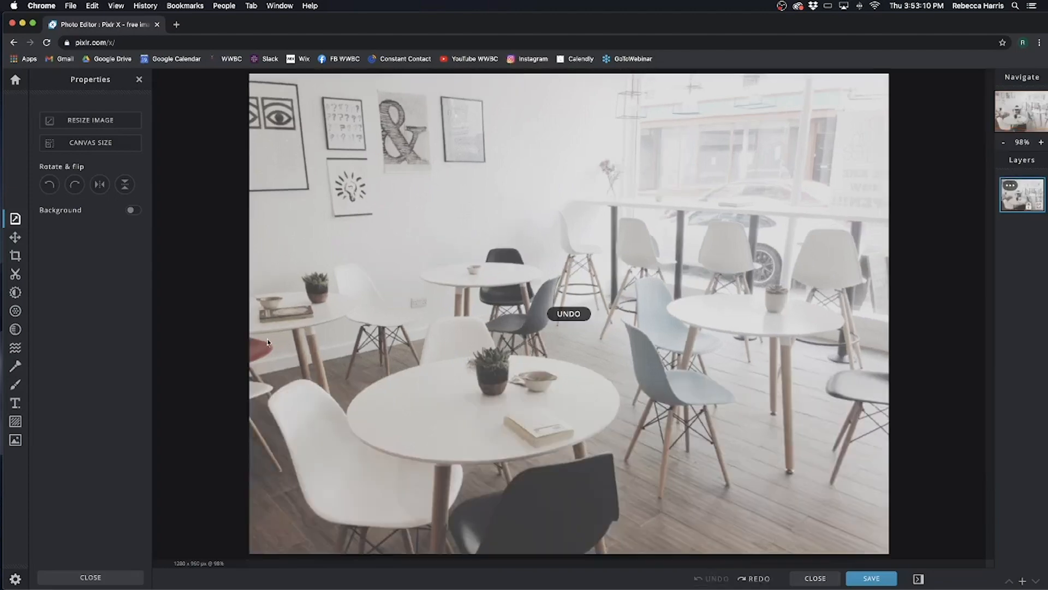
- Try widening the canvas to 1500 px with a centred anchor point, and undo the canvas change
click(100, 144)
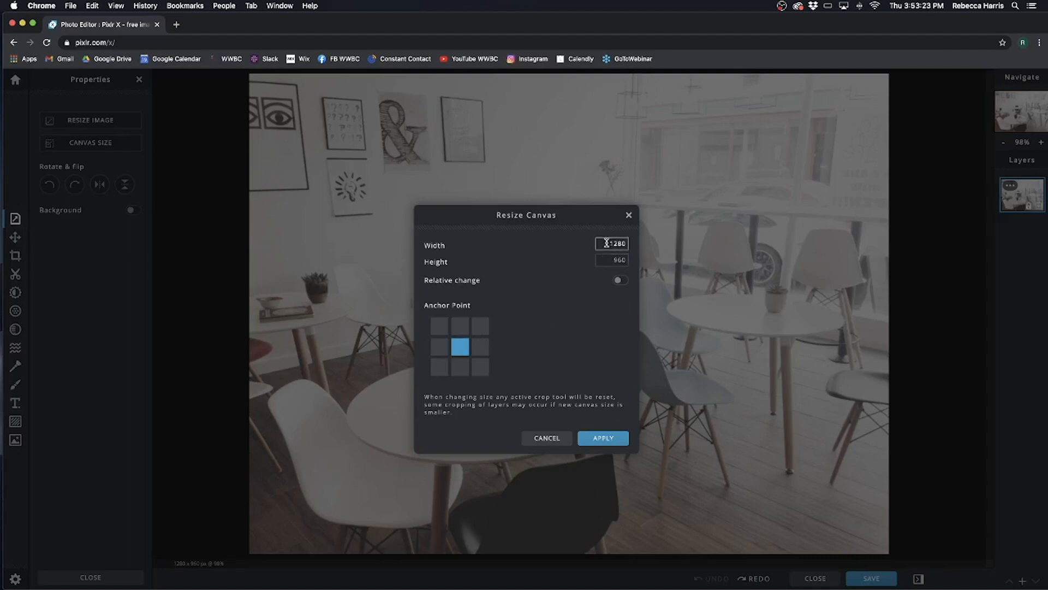
click(439, 346)
click(439, 326)
click(463, 328)
click(460, 346)
click(440, 346)
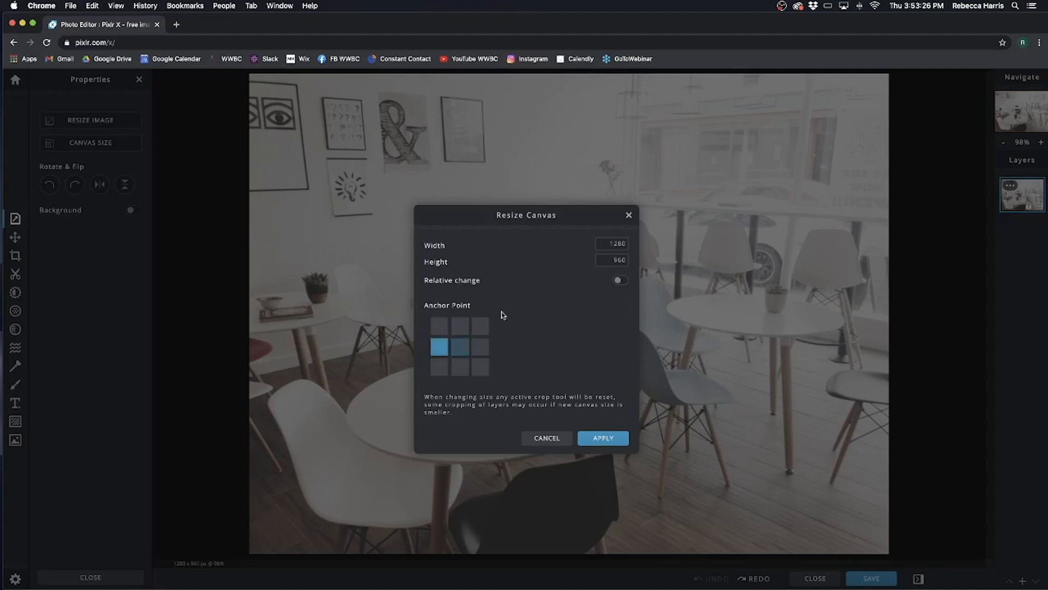
double_click(607, 243)
text(1500)
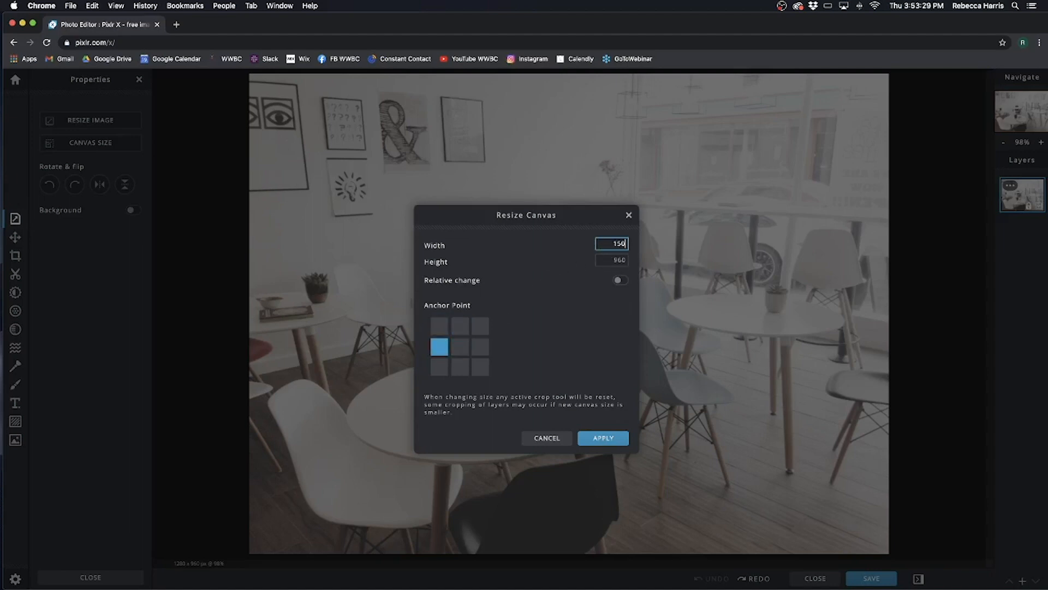
click(460, 348)
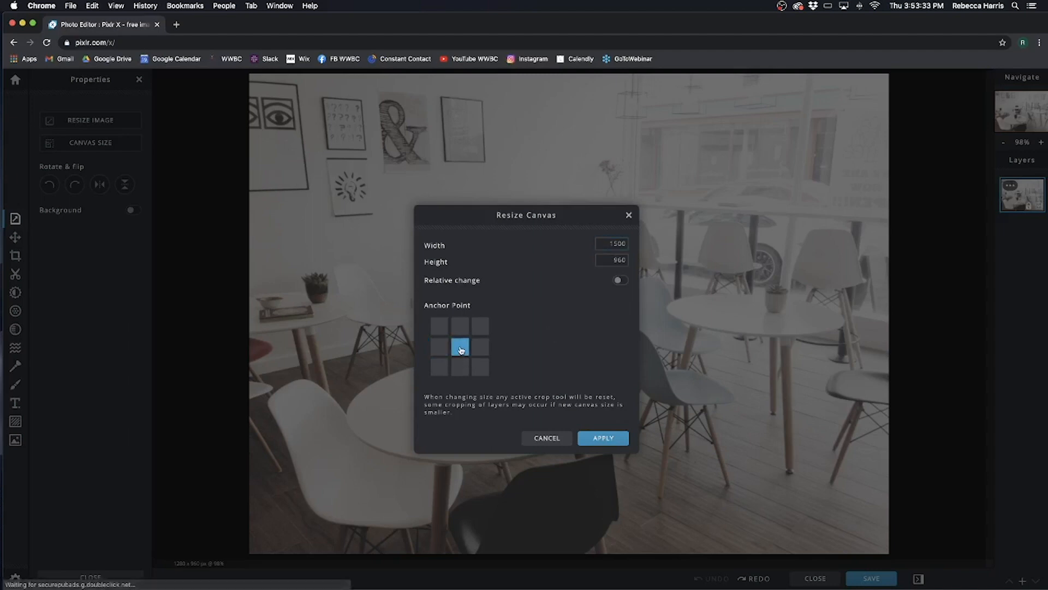
click(595, 441)
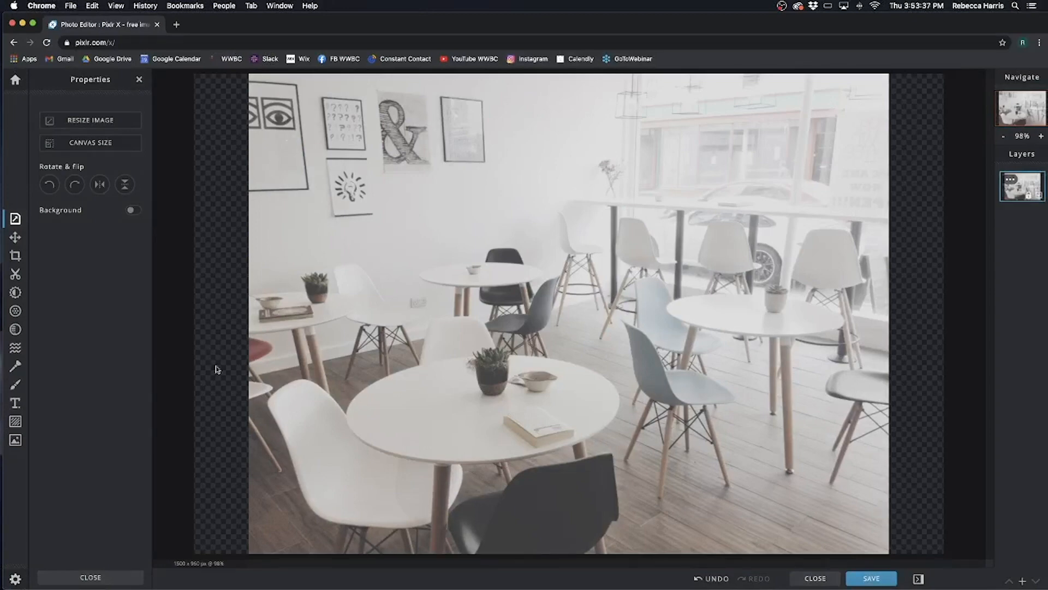
click(710, 578)
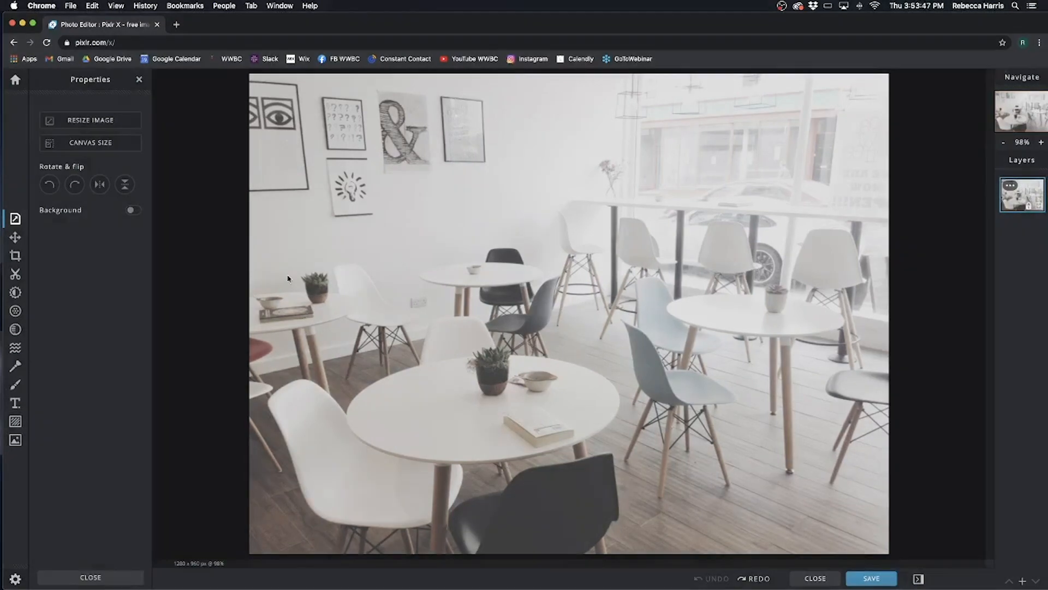
- Rotate the photo left four times through a full turn
click(49, 186)
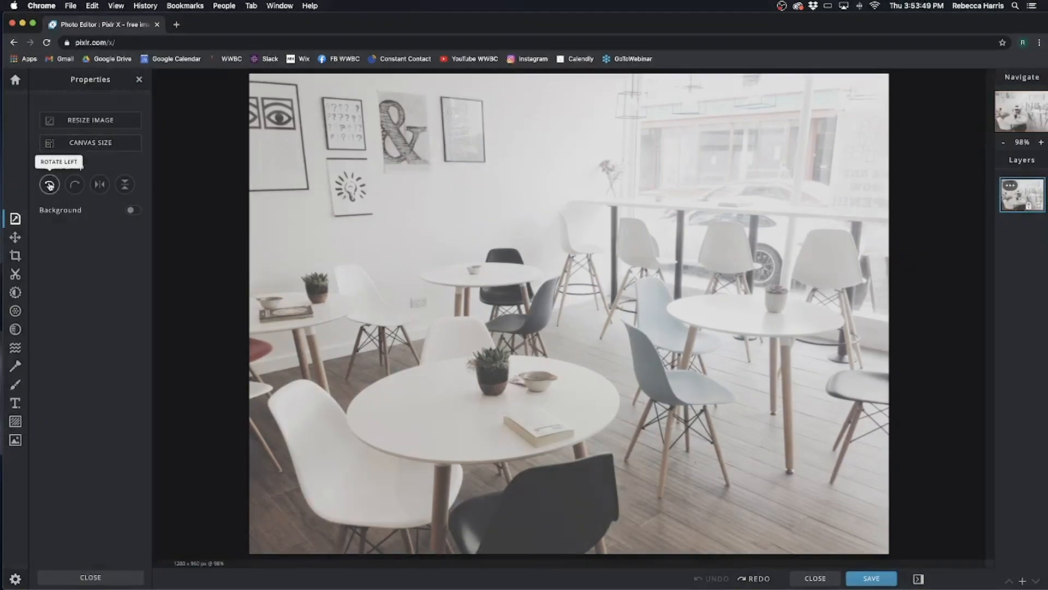
click(49, 185)
click(49, 186)
click(49, 185)
- Flip the photo horizontally, and flip it vertically and back upright
click(99, 188)
click(124, 186)
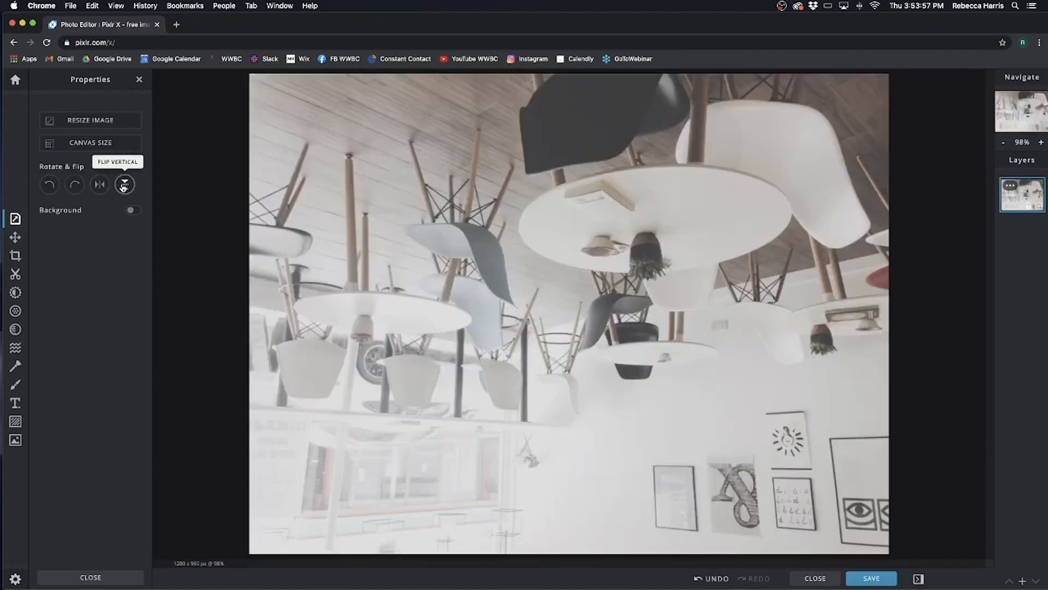
click(124, 185)
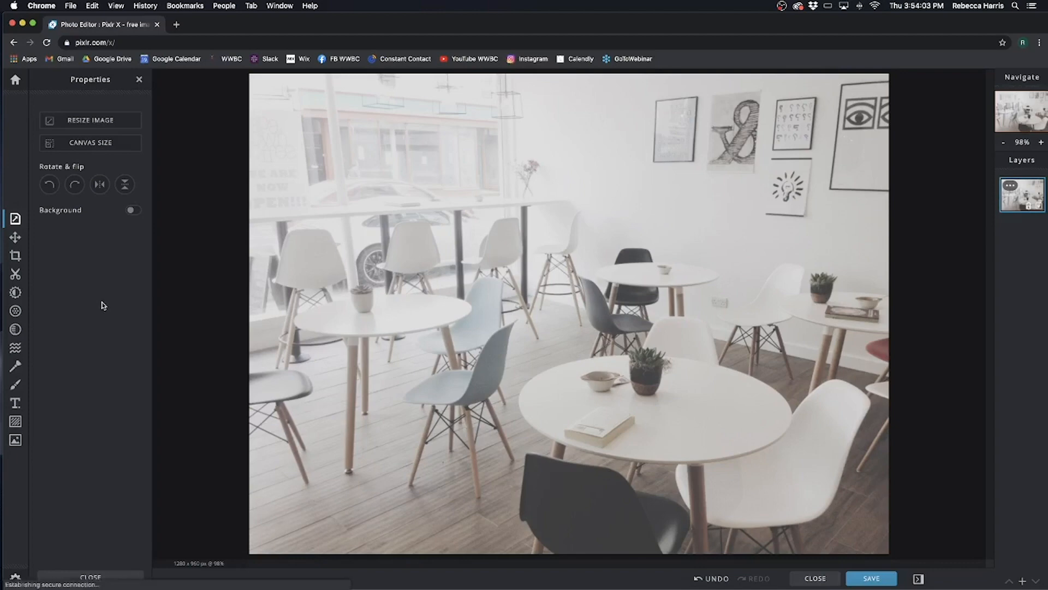
- Widen the canvas to 1500 px with the anchor point at the middle of the left edge
click(89, 143)
click(614, 243)
text(1500128)
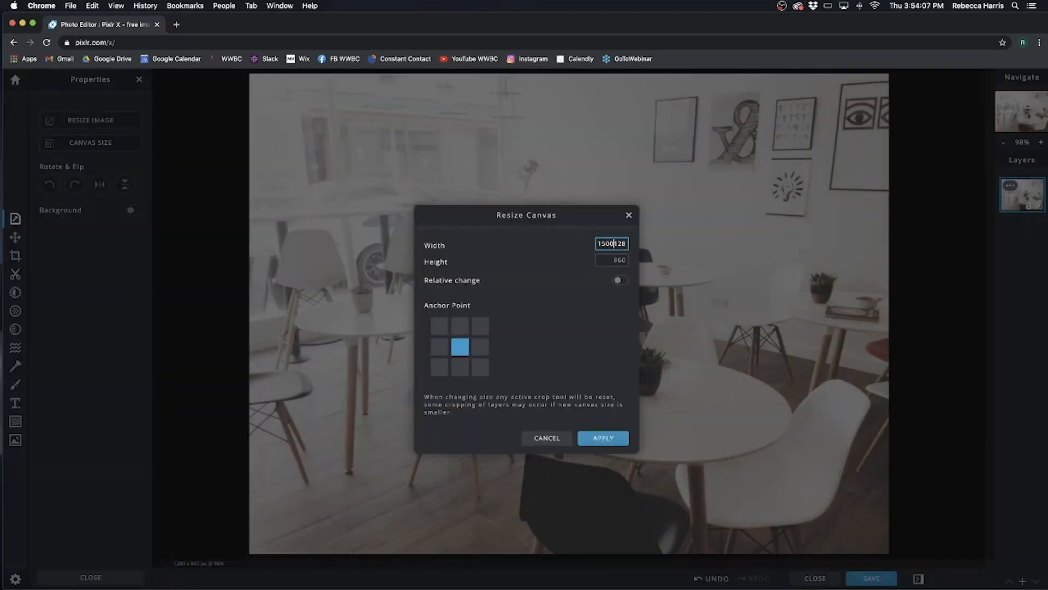
key(Delete)
key(Delete)
key(Delete)
key(Delete)
click(439, 347)
click(603, 438)
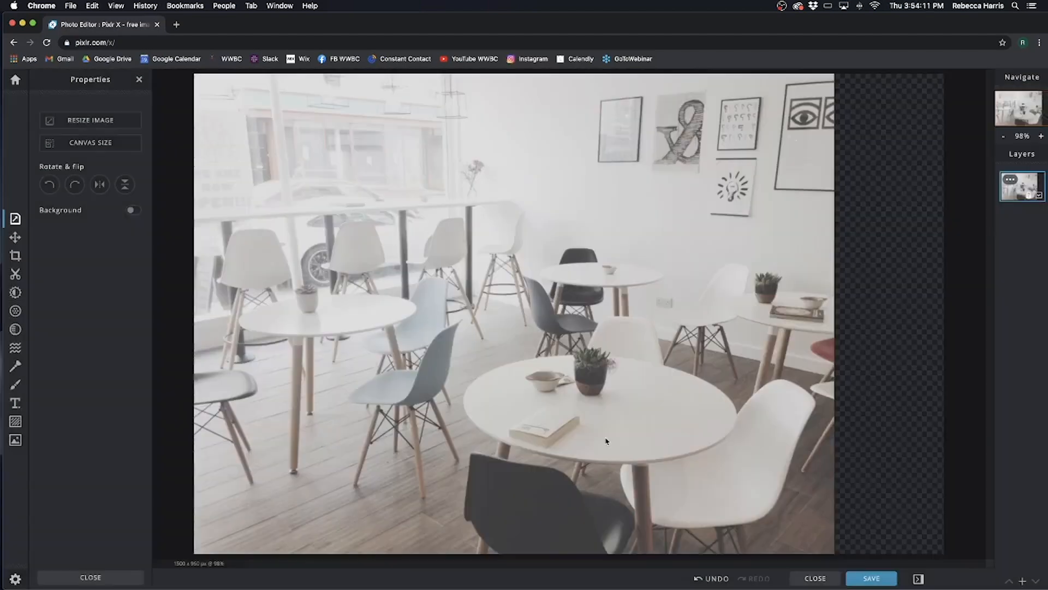
- Turn on the canvas background and try the orange and lime colours before choosing green #46EB7D
click(132, 211)
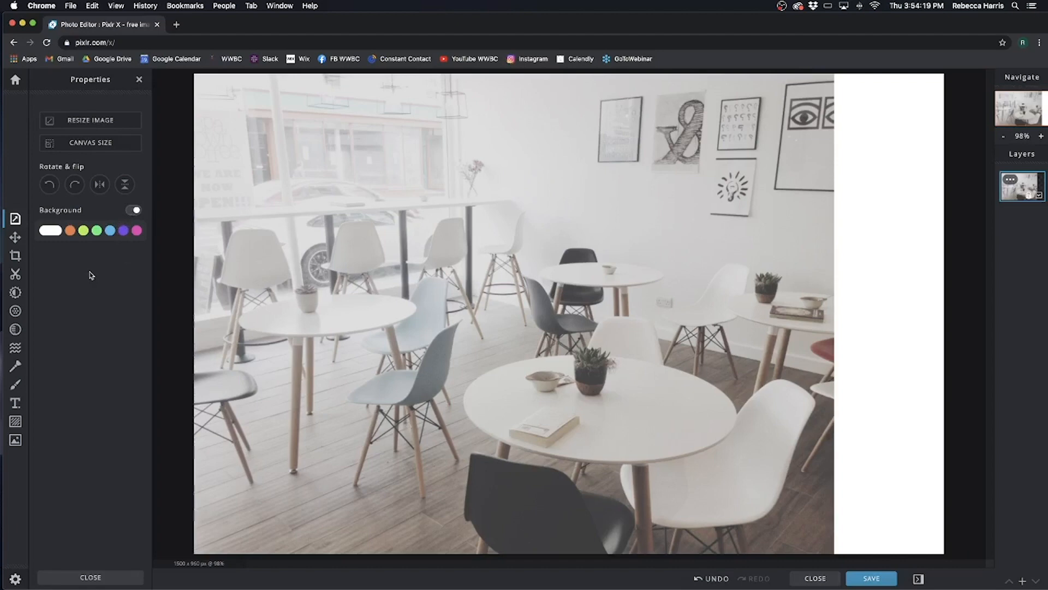
click(70, 231)
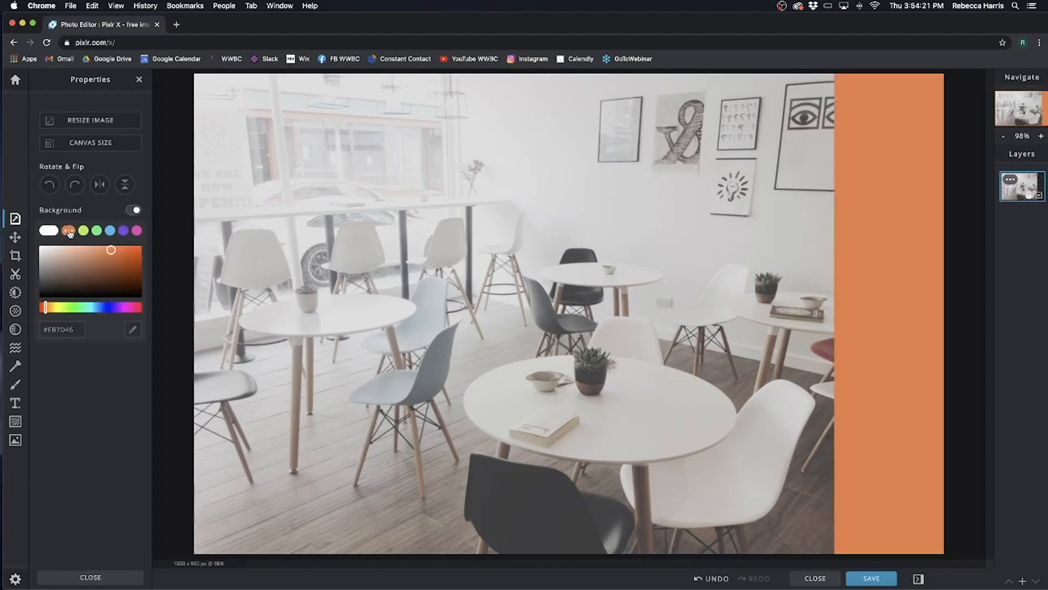
click(83, 231)
click(95, 232)
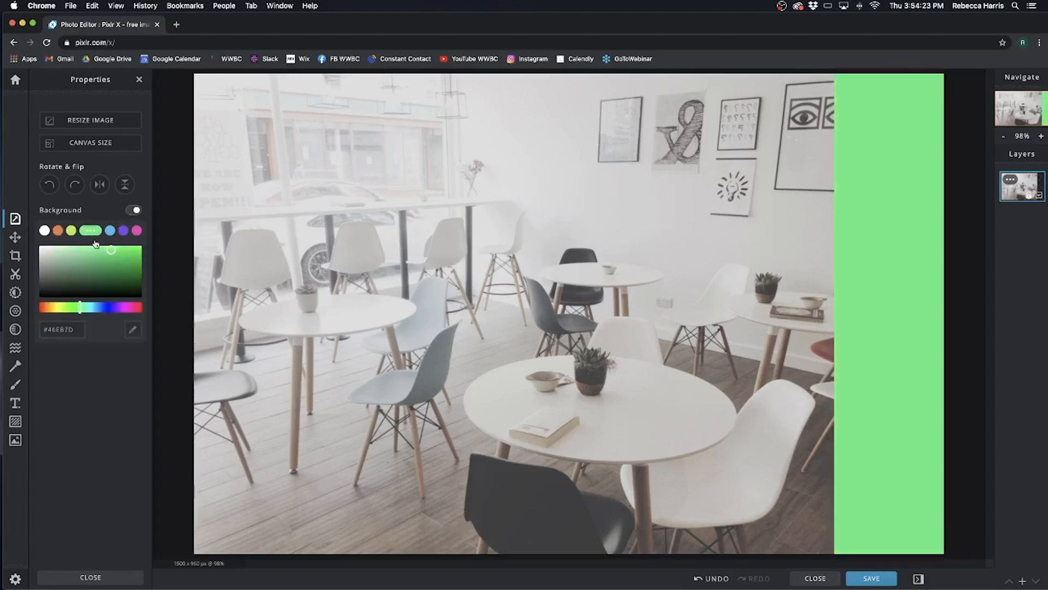
- Change the background's hue and shade to dark blue #1E2173
drag(80, 308, 107, 310)
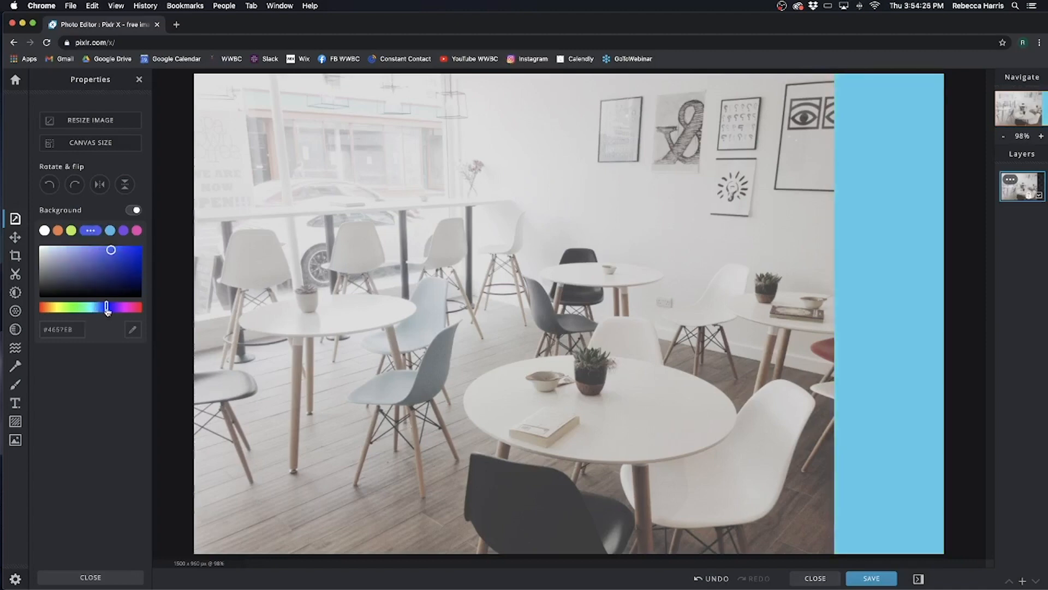
drag(111, 251, 115, 273)
click(78, 328)
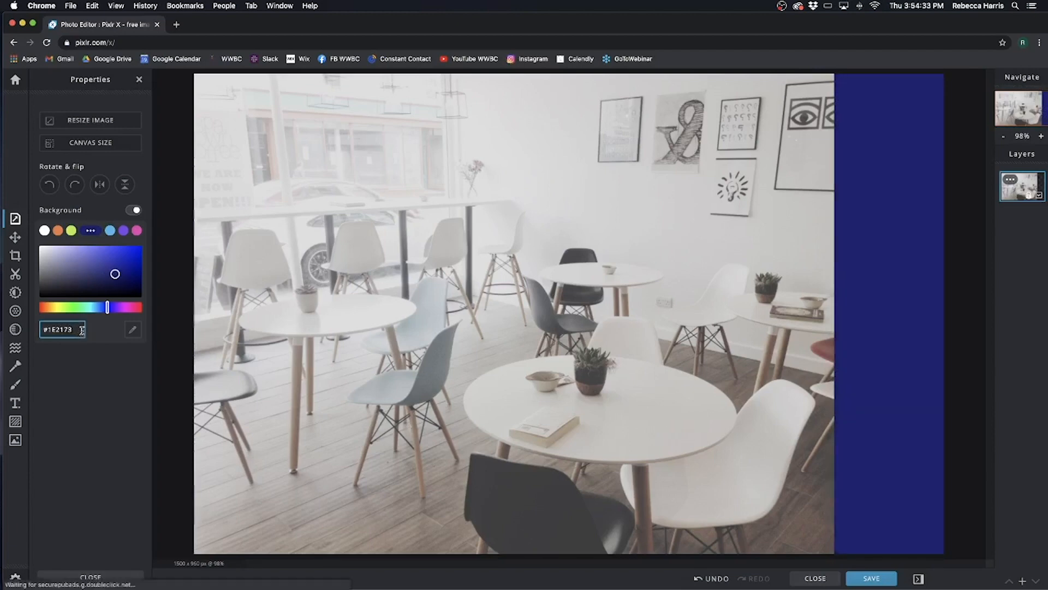
- Sample the blue-grey of the chair in the photo as the background colour
click(134, 330)
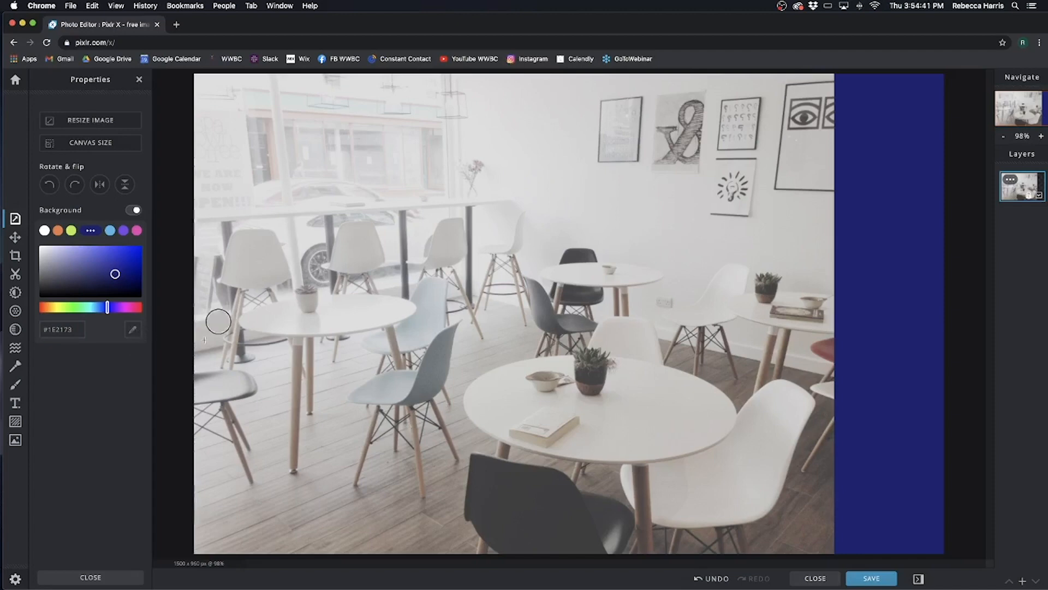
click(416, 382)
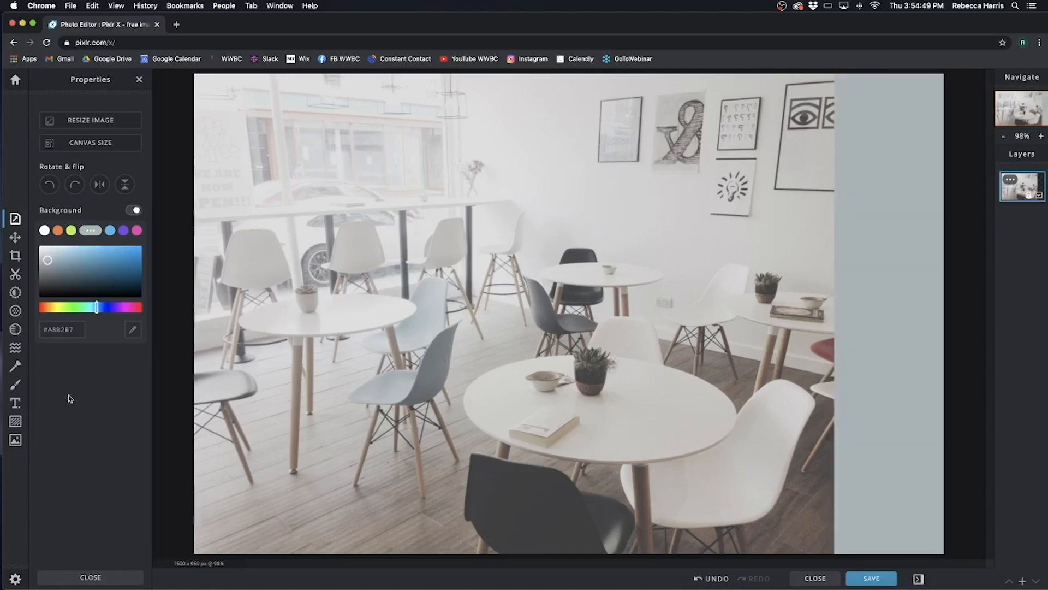
- Crop the image to a width of 1200 px, cutting off the coloured strip on its right side
click(15, 256)
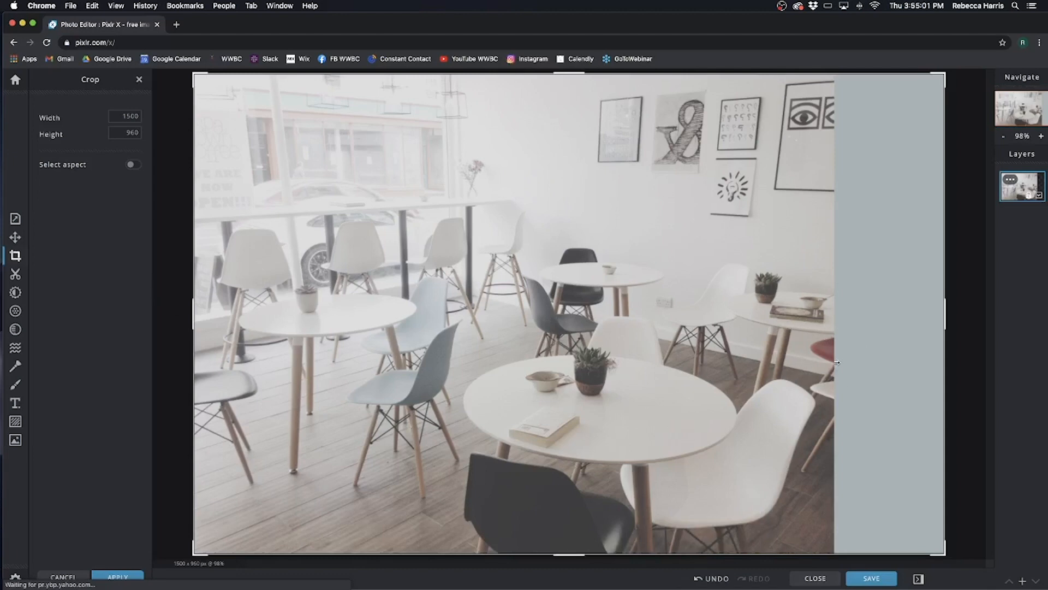
drag(948, 307, 811, 330)
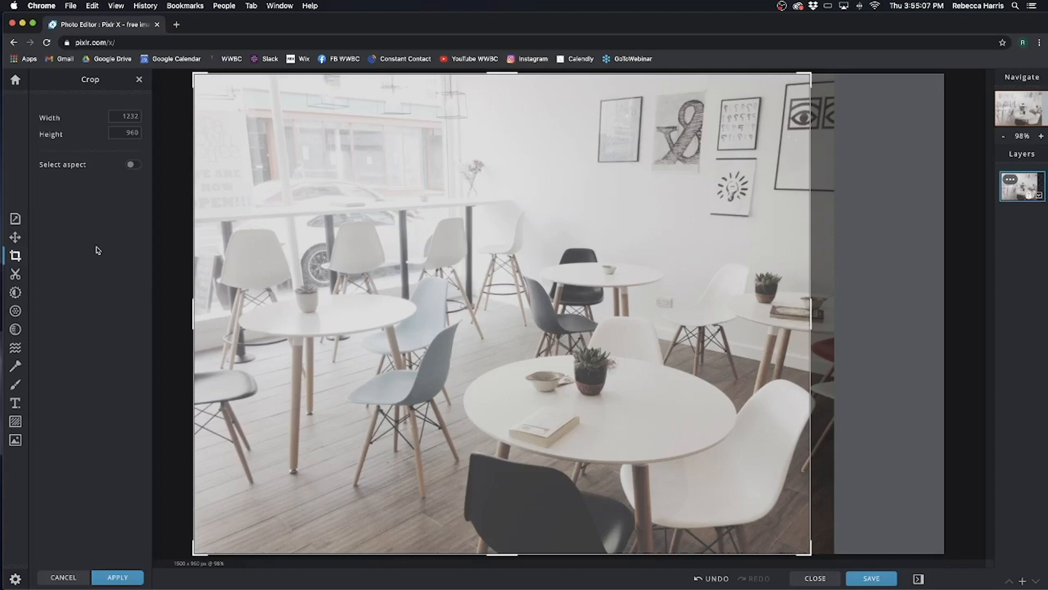
mouse_move(193, 313)
mouse_down()
mouse_move(277, 315)
mouse_move(177, 316)
mouse_up()
click(115, 117)
text(1200)
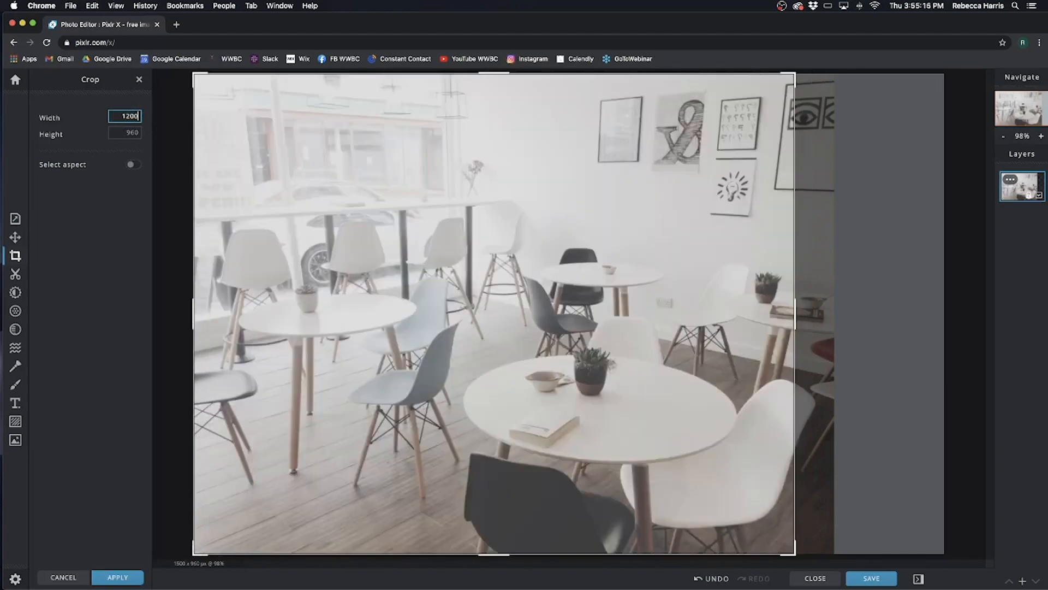
click(166, 237)
click(17, 255)
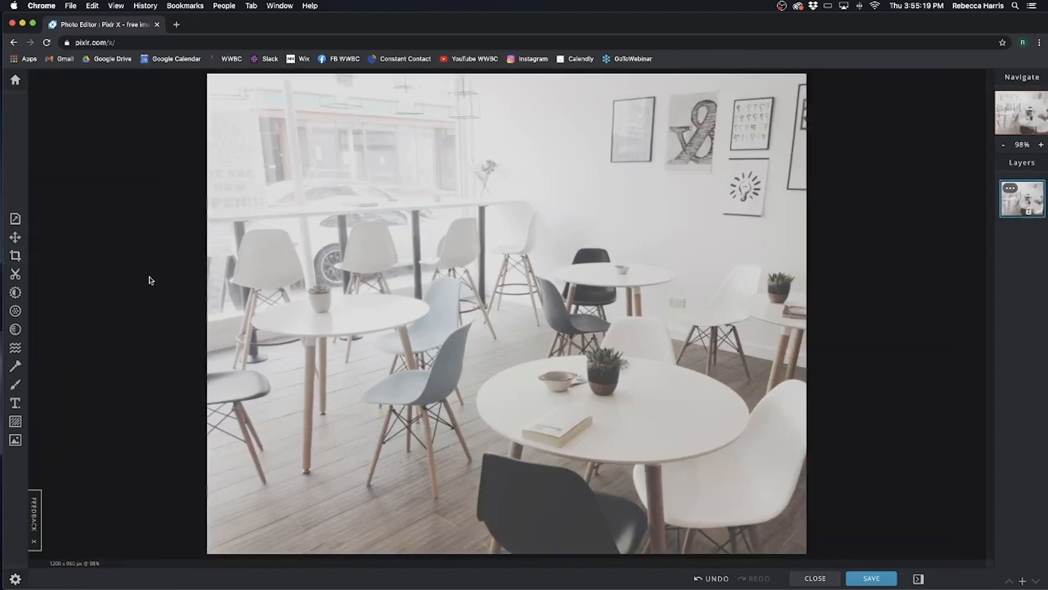
- Undo the crop and redo it with the Crop tool open
click(15, 255)
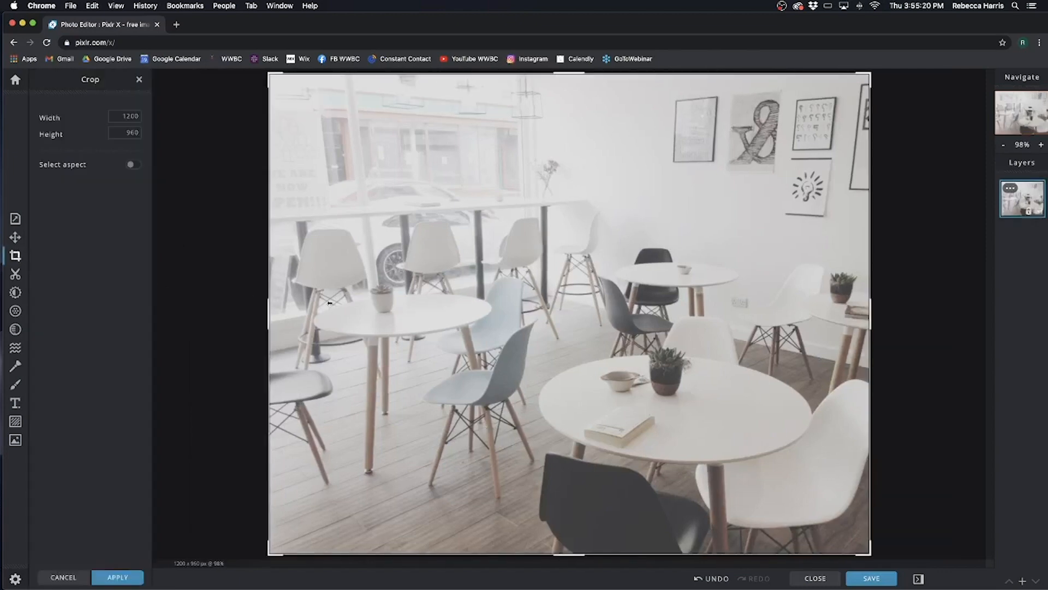
click(714, 579)
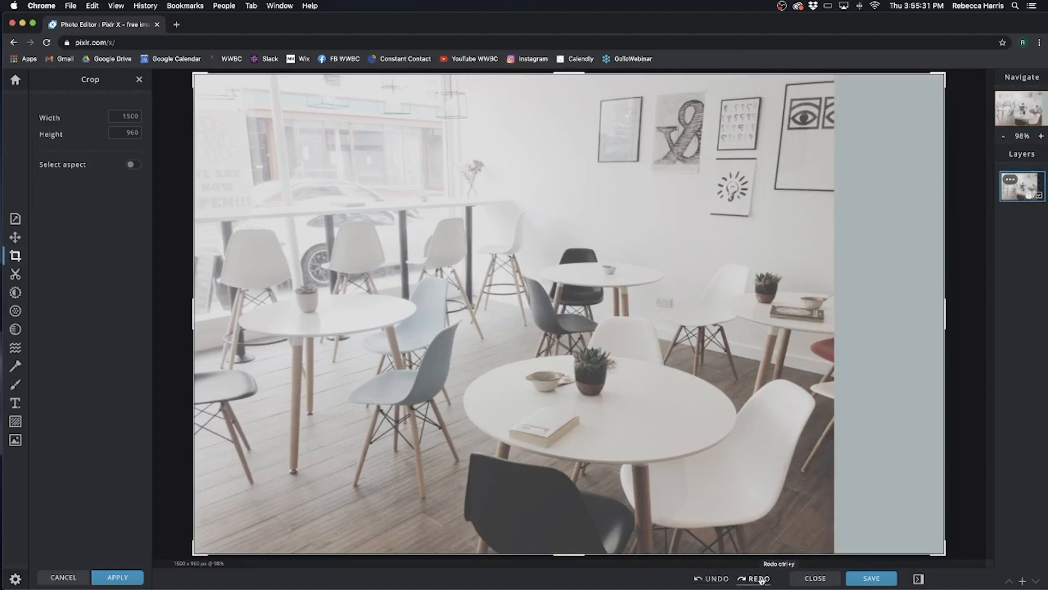
click(759, 578)
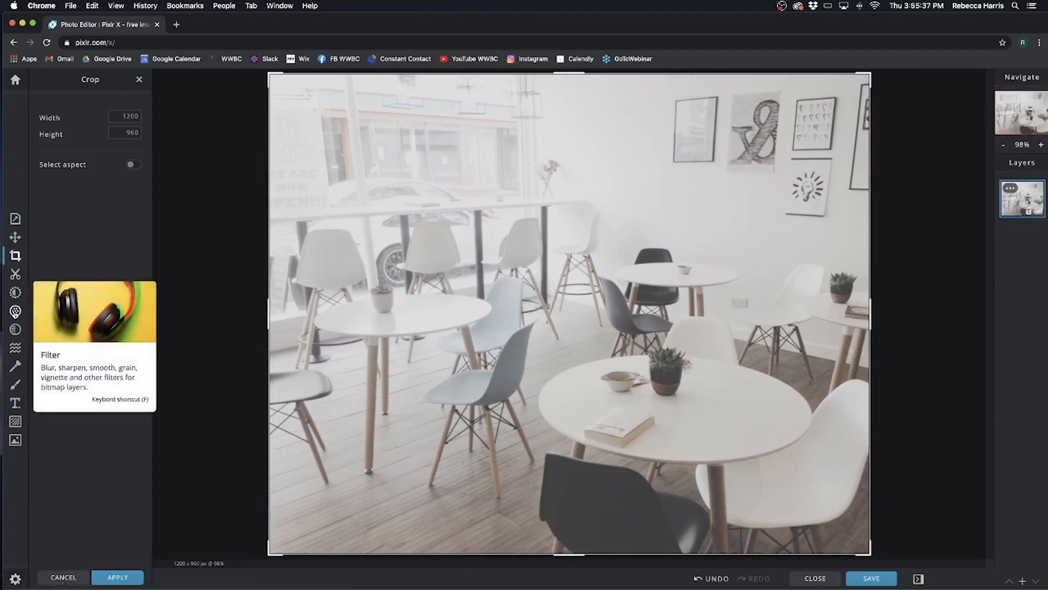
- Try the Sharpen, Clarity and Smooth filters on the photo, raising Smooth to 100 and returning it to 0
click(15, 311)
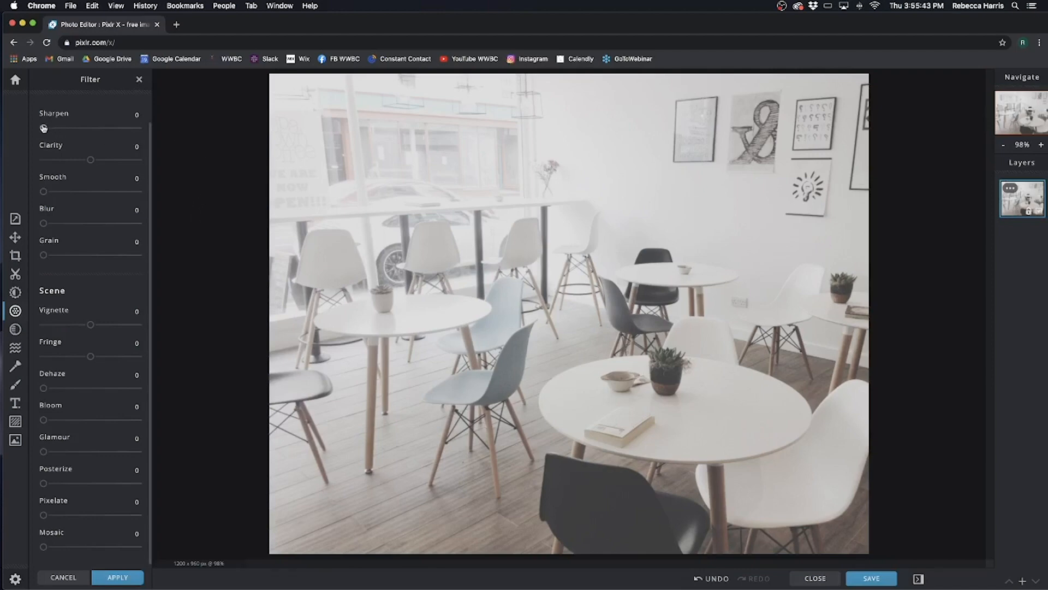
mouse_move(44, 130)
mouse_down()
mouse_move(139, 133)
mouse_move(45, 131)
mouse_up()
mouse_move(91, 161)
mouse_down()
mouse_move(138, 159)
mouse_move(2, 168)
mouse_move(90, 168)
mouse_up()
drag(43, 192, 152, 200)
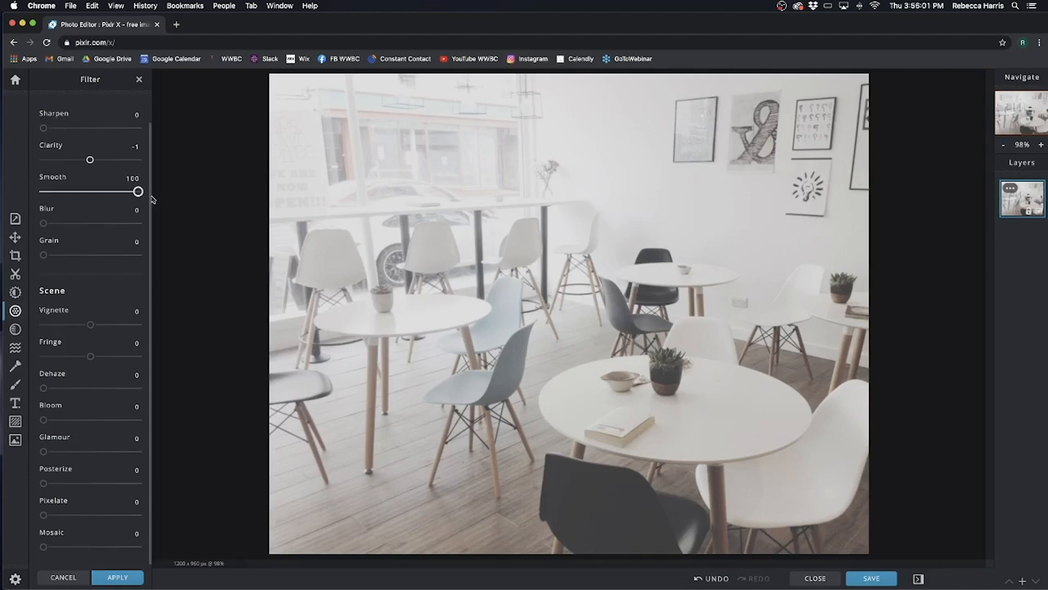
drag(151, 200, 43, 191)
- Set the filter's Clarity to 1 and try Blur, leaving Blur at 0
drag(90, 161, 91, 161)
mouse_move(44, 223)
mouse_down()
mouse_move(66, 223)
mouse_move(41, 226)
mouse_up()
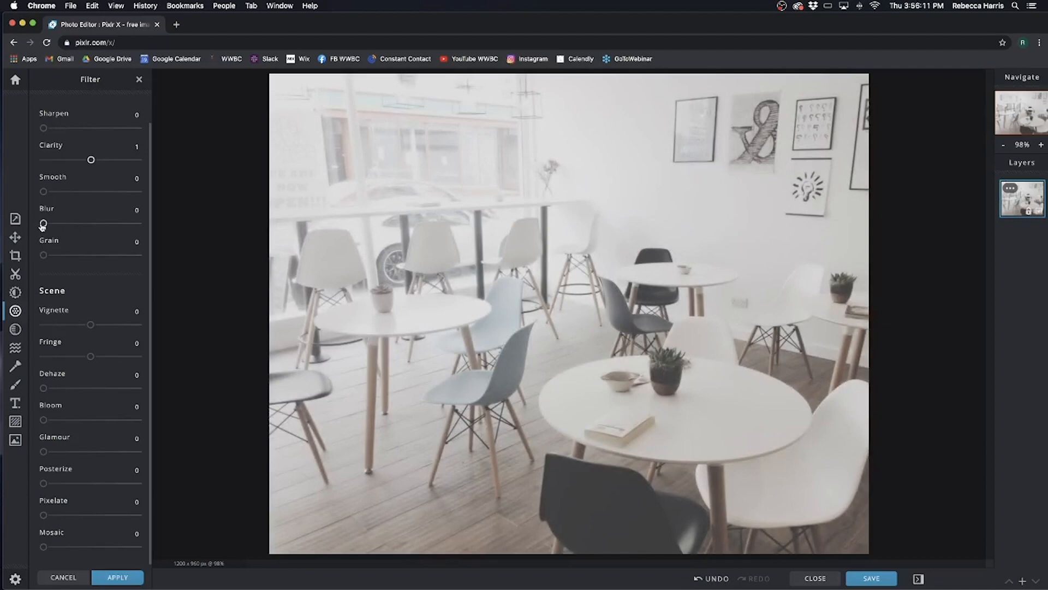
- Reset the filter's Clarity to 0 and try Grain at 100, returning it to 0
click(133, 146)
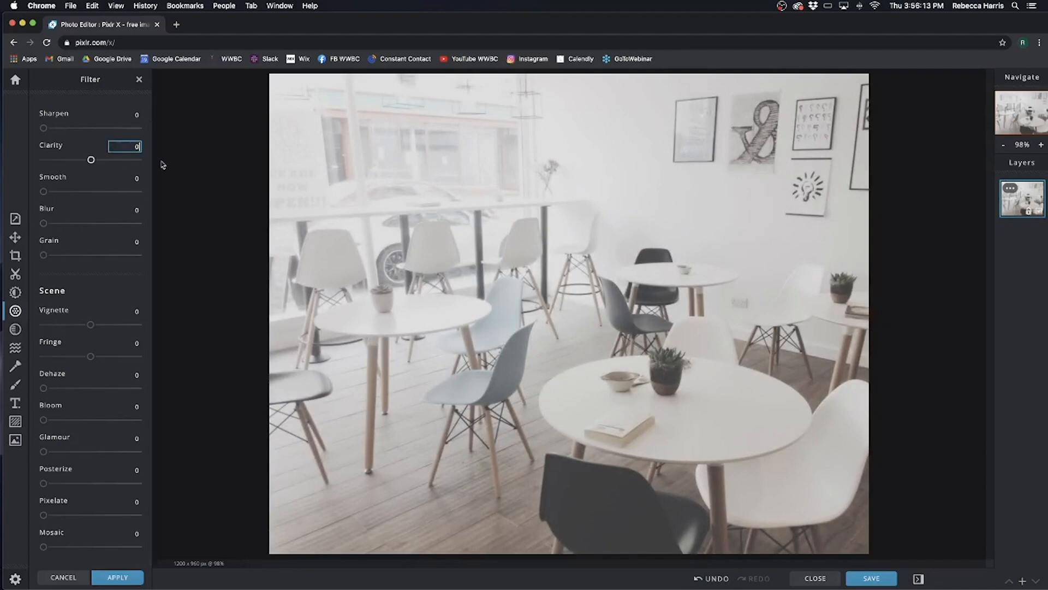
drag(45, 223, 140, 258)
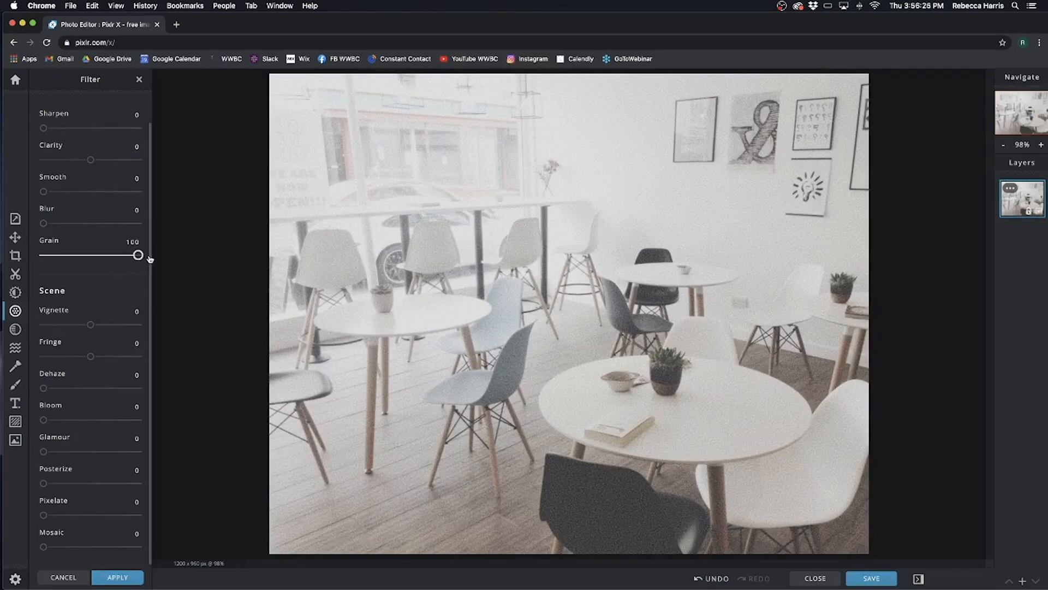
drag(140, 258, 41, 265)
- Try the Vignette and Fringe filters on the photo, raising Fringe to 22 and returning both to 0
mouse_move(92, 327)
mouse_down()
mouse_move(66, 323)
mouse_move(117, 330)
mouse_move(91, 327)
mouse_up()
drag(91, 358, 101, 358)
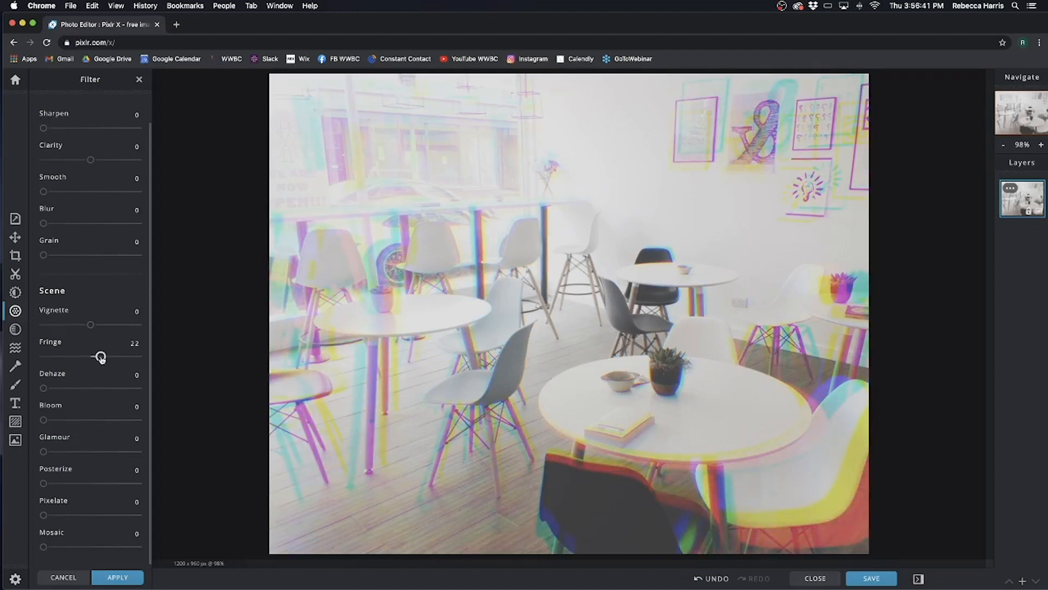
mouse_move(101, 358)
mouse_down()
mouse_move(59, 356)
mouse_move(89, 357)
mouse_up()
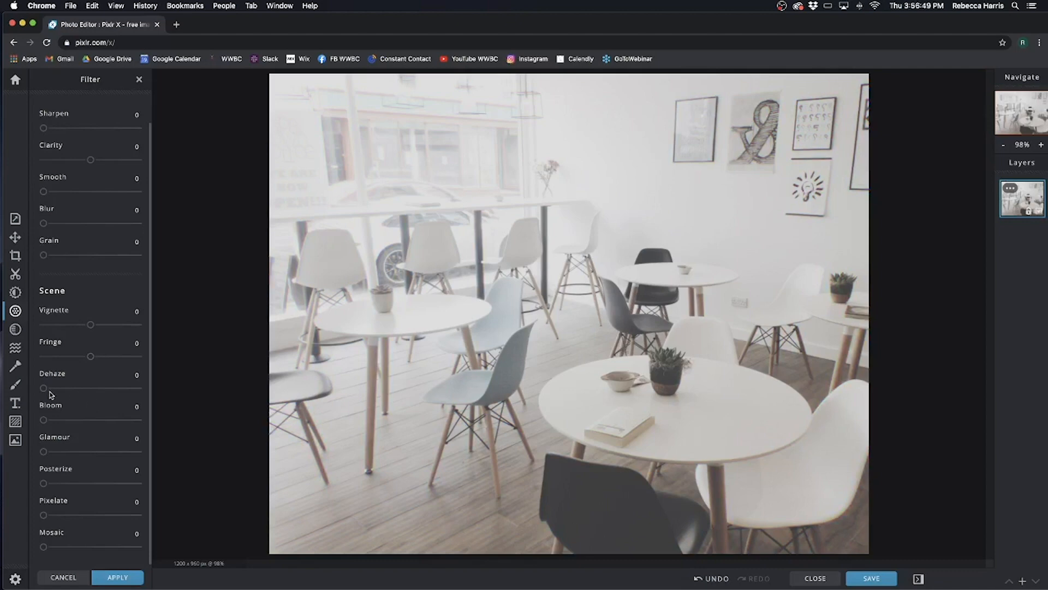
- Try the Dehaze, Bloom, Glamour, Posterize, Pixelate and Mosaic filters, returning each to 0
drag(44, 389, 42, 421)
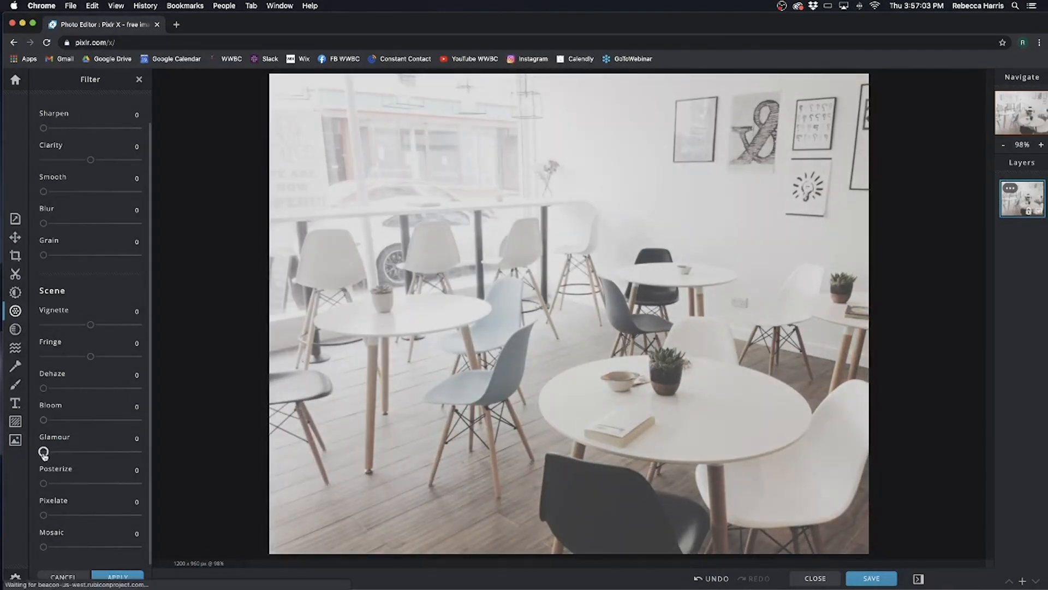
drag(44, 452, 19, 451)
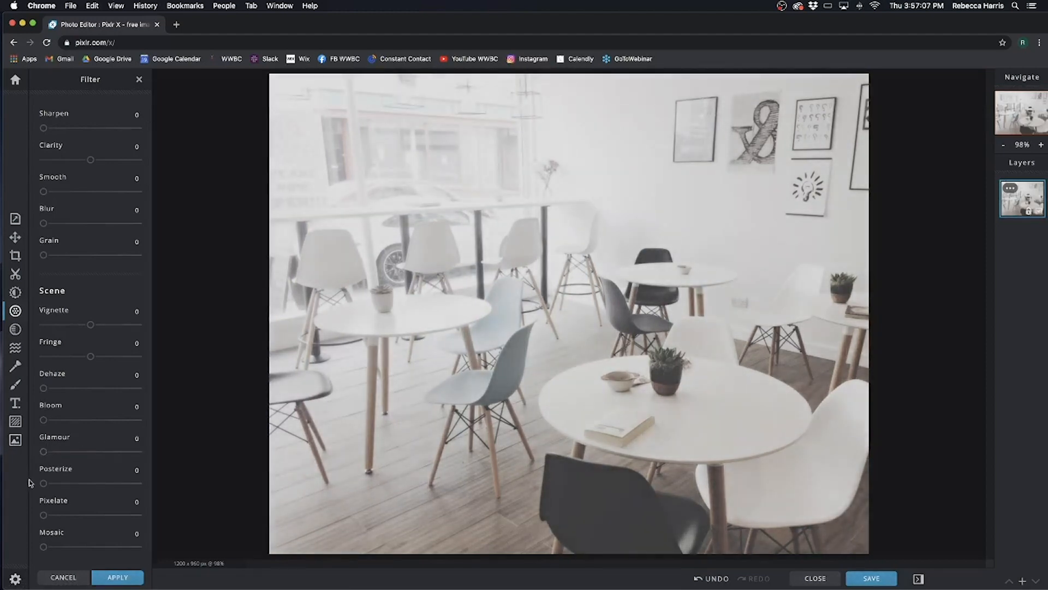
drag(44, 483, 34, 543)
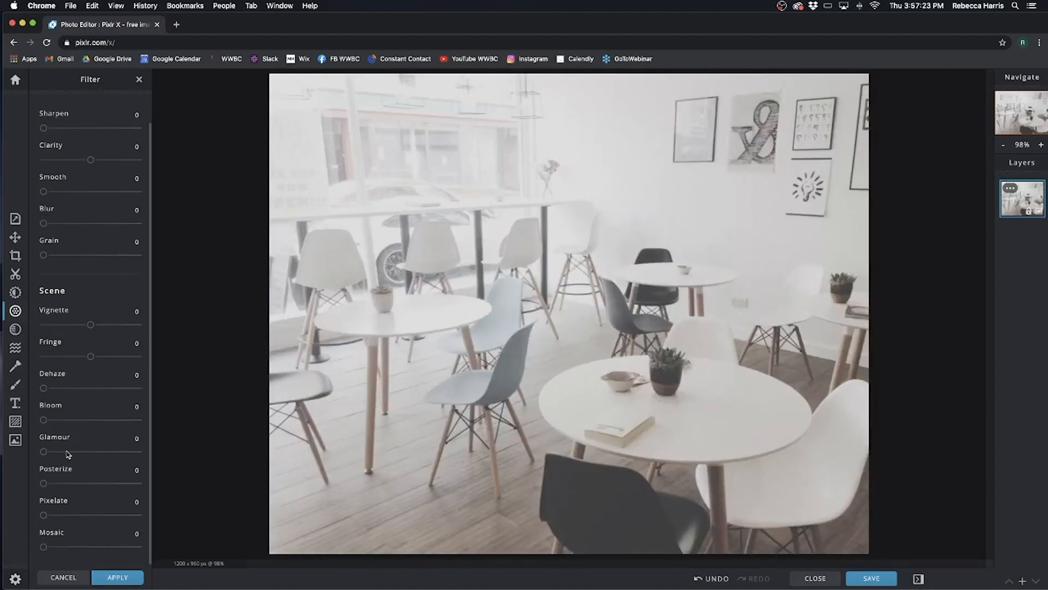
- Examine the effects offered in the Friends collection, dismissing the advertisement
click(15, 330)
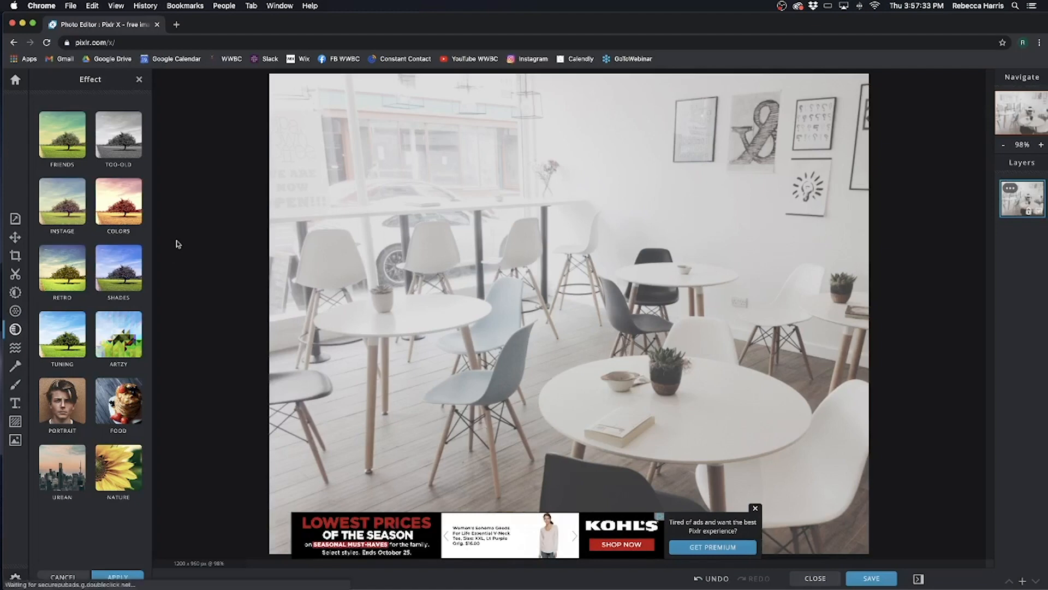
click(53, 134)
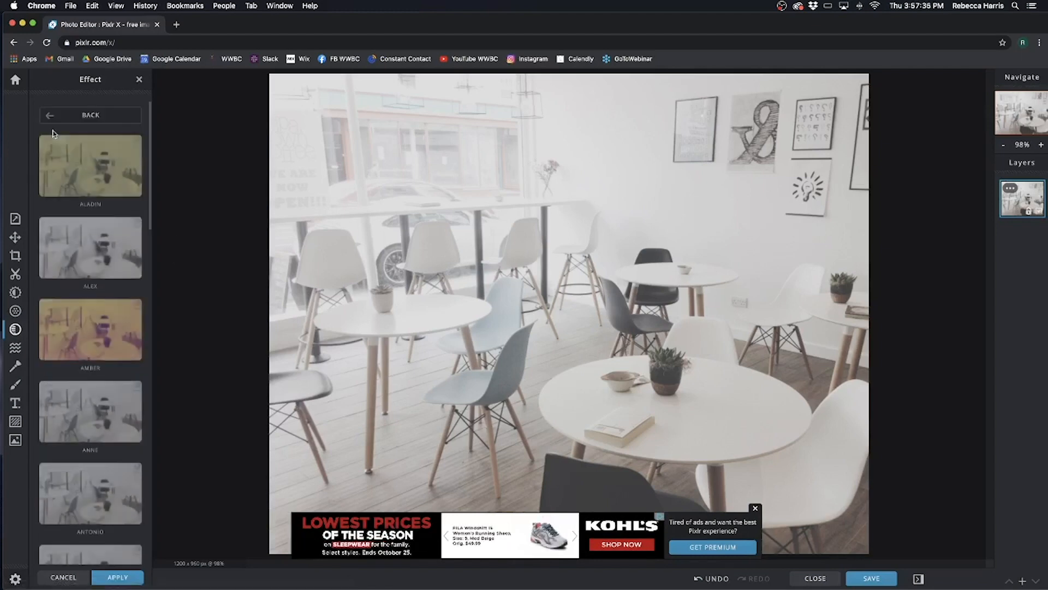
click(756, 510)
scroll(120, 166, down, 3)
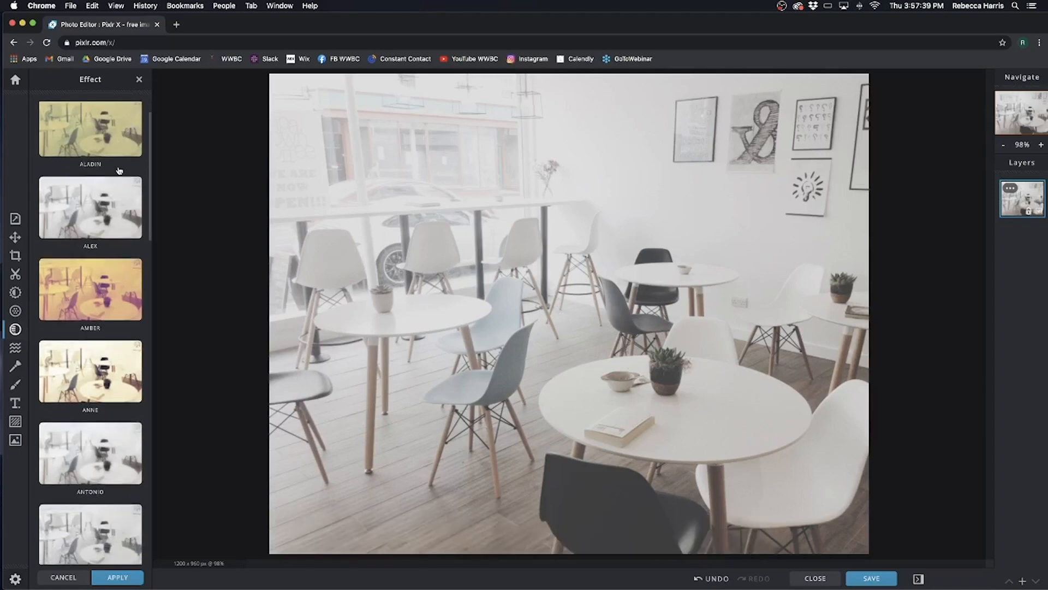
scroll(119, 171, down, 3)
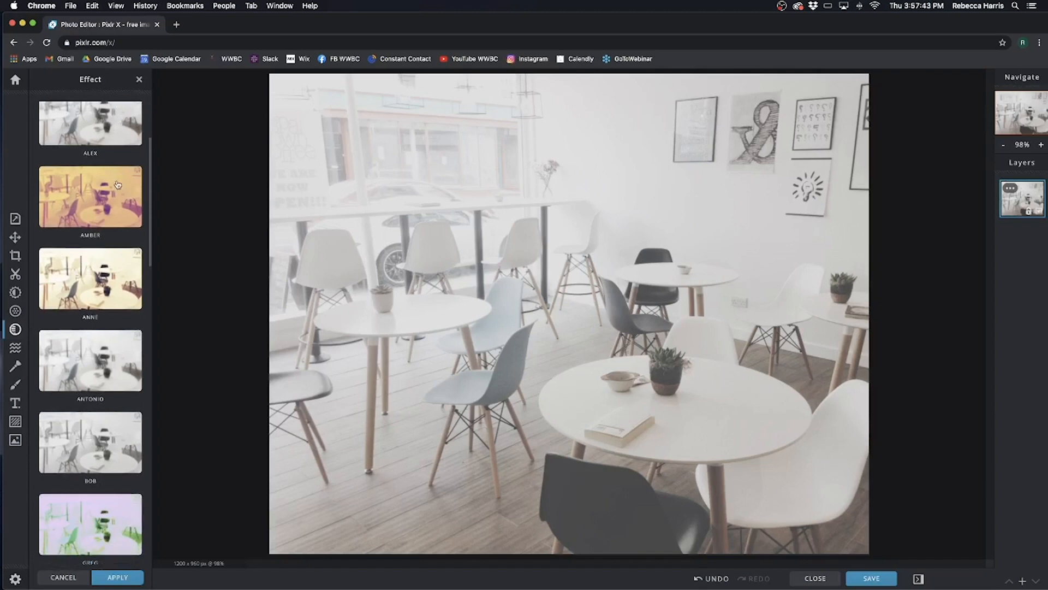
scroll(115, 178, down, 4)
scroll(117, 185, up, 6)
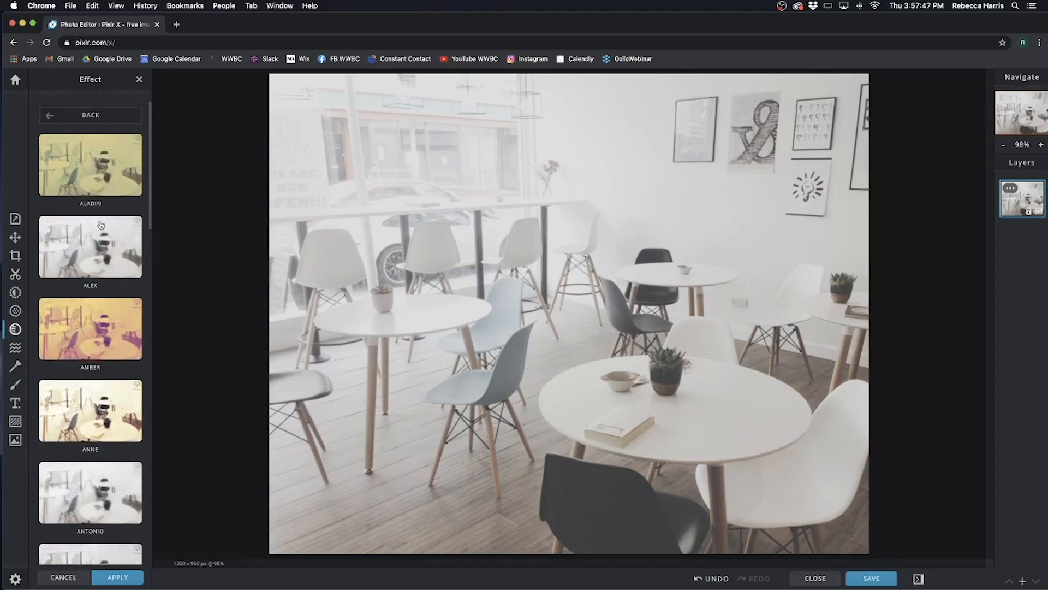
scroll(103, 235, down, 2)
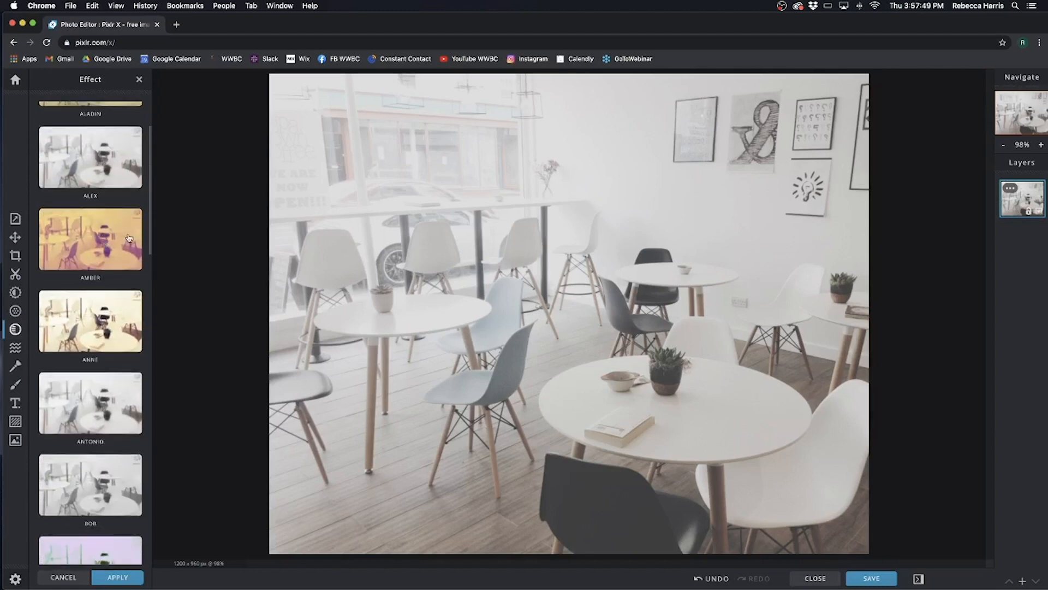
- Try the Amber effect on the photo, lower its strength to 53 and remove it
click(128, 239)
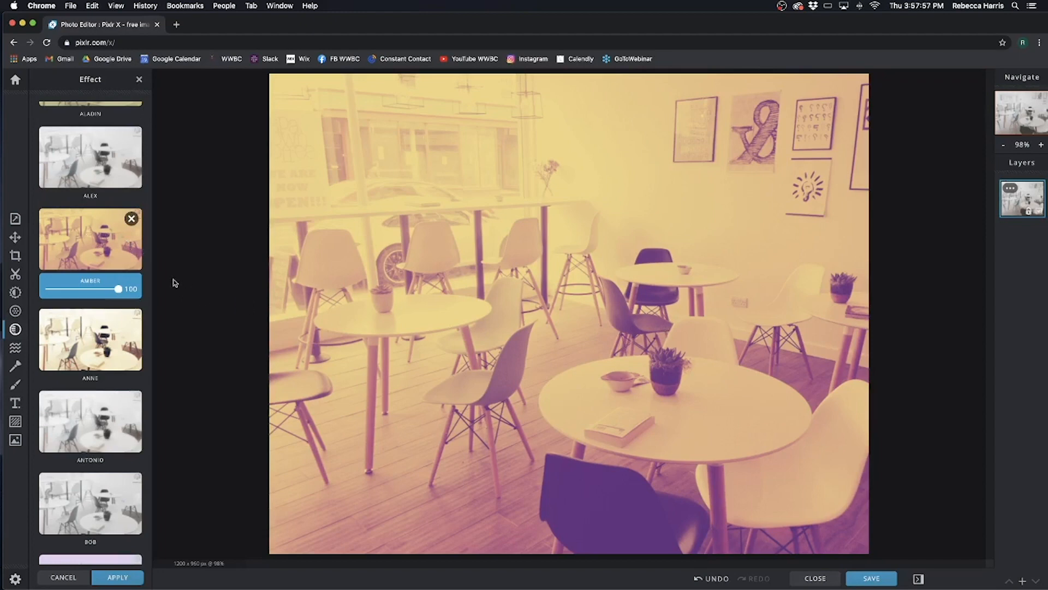
drag(119, 292, 87, 293)
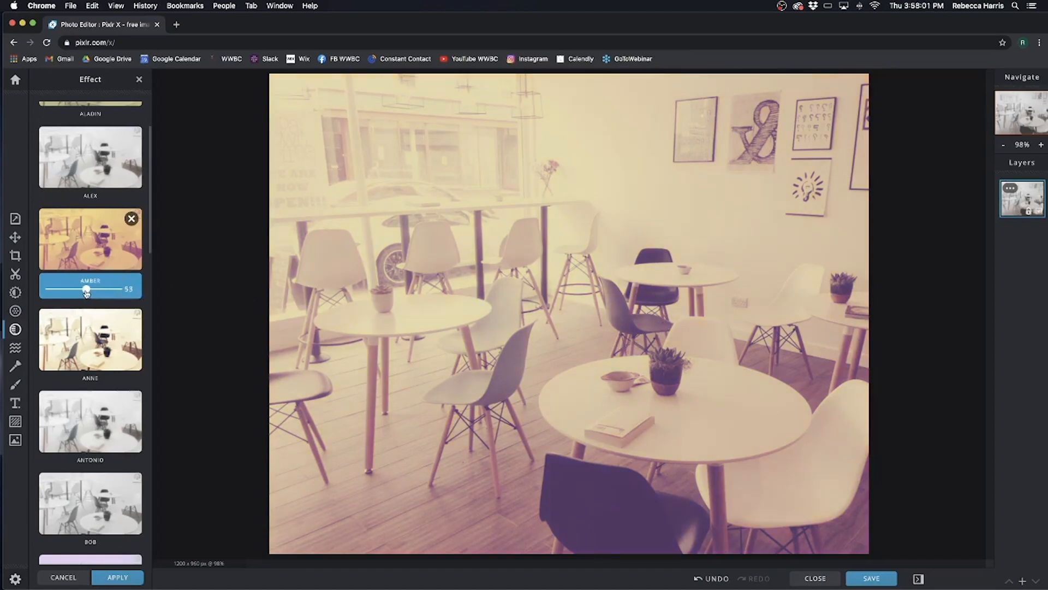
click(131, 219)
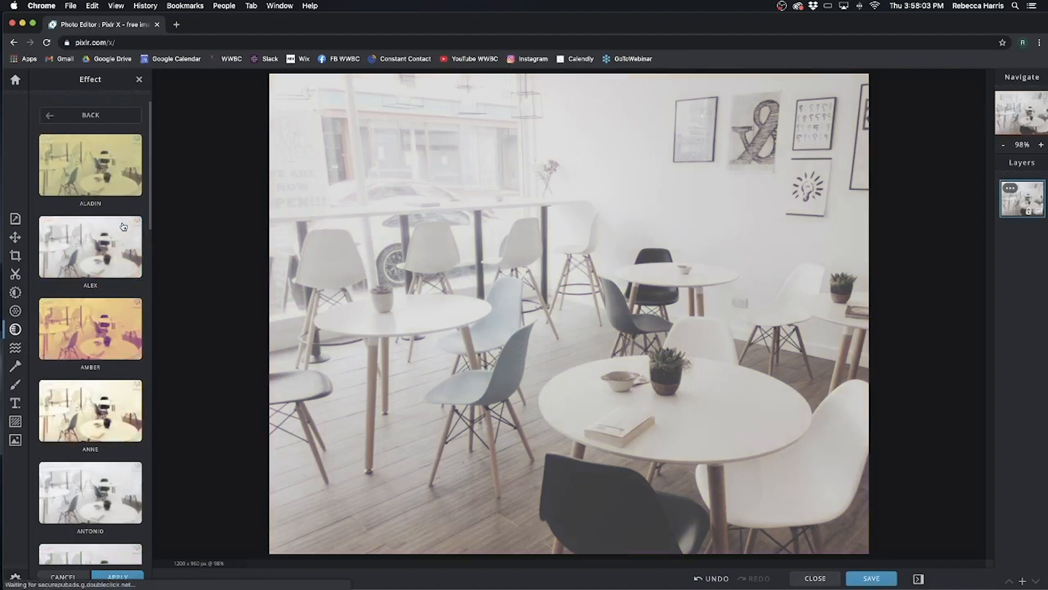
- Try the Conny effect from the Too-Old collection at strength 49 and leave the collection without applying it
click(90, 113)
click(120, 135)
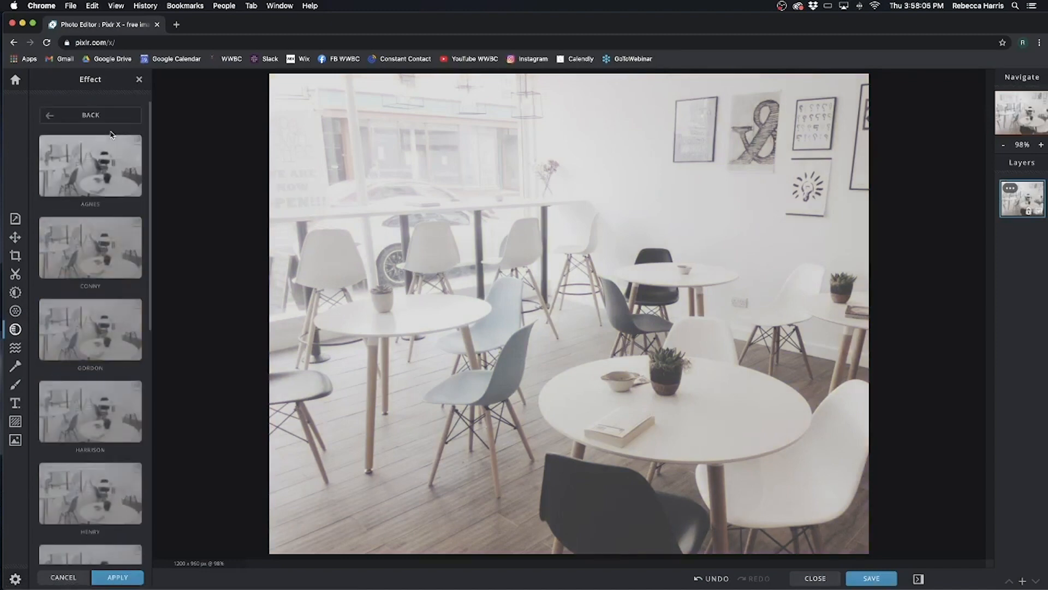
scroll(113, 227, down, 6)
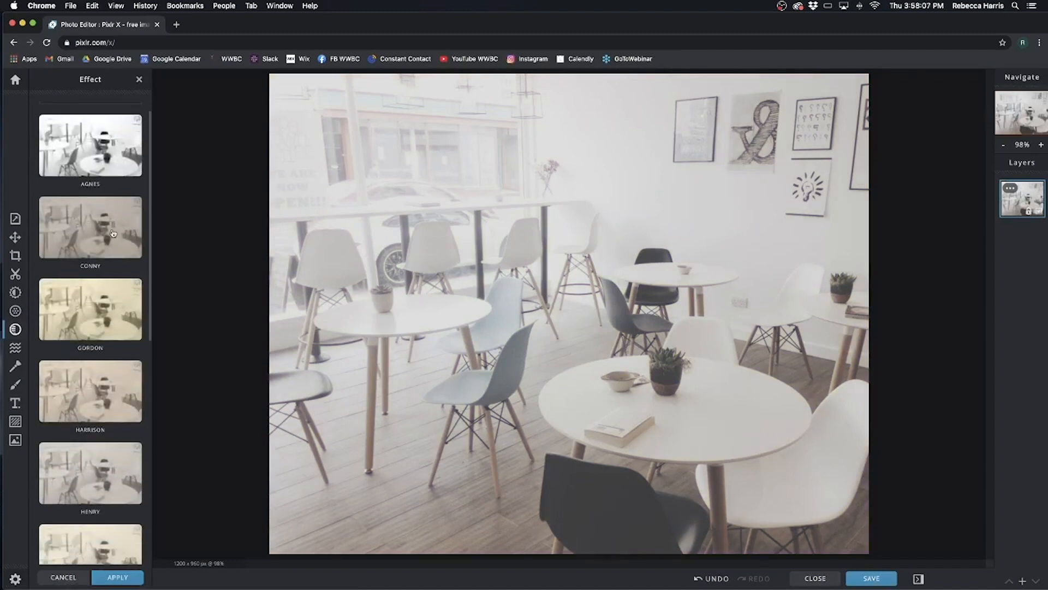
scroll(112, 234, down, 2)
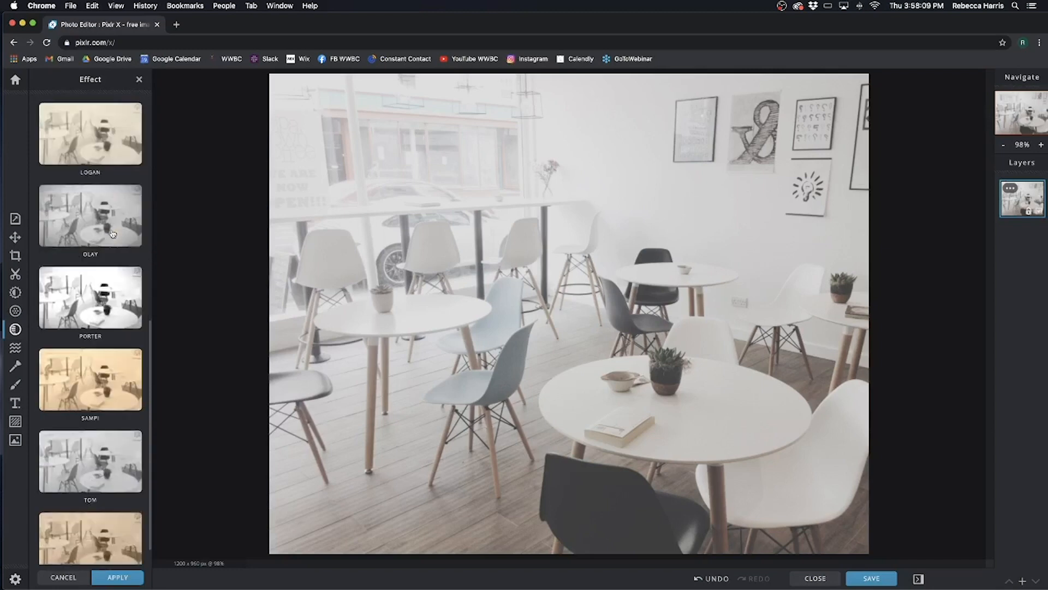
scroll(111, 233, up, 5)
scroll(112, 234, up, 2)
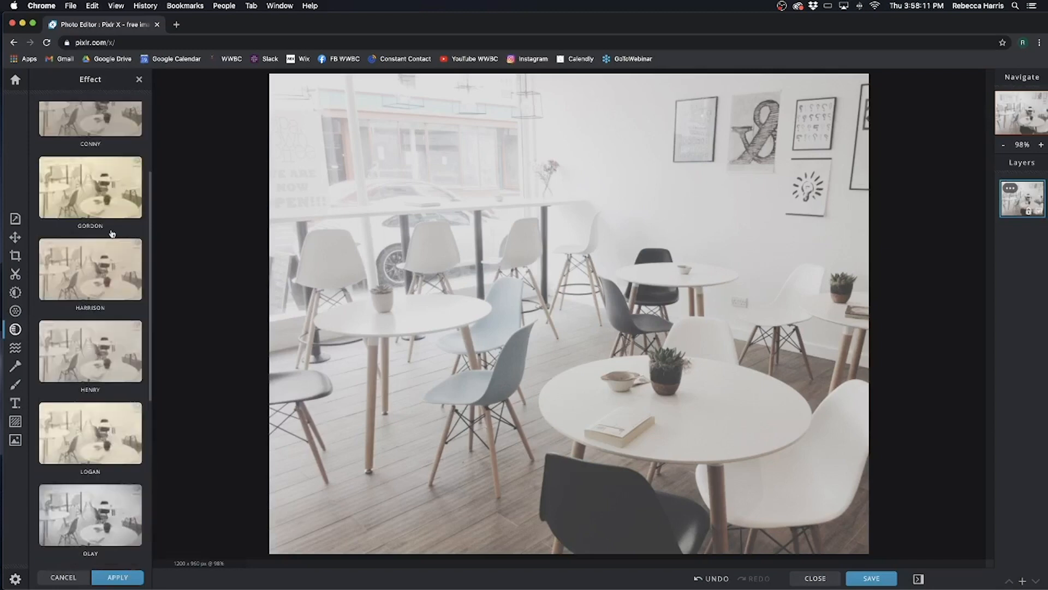
click(98, 189)
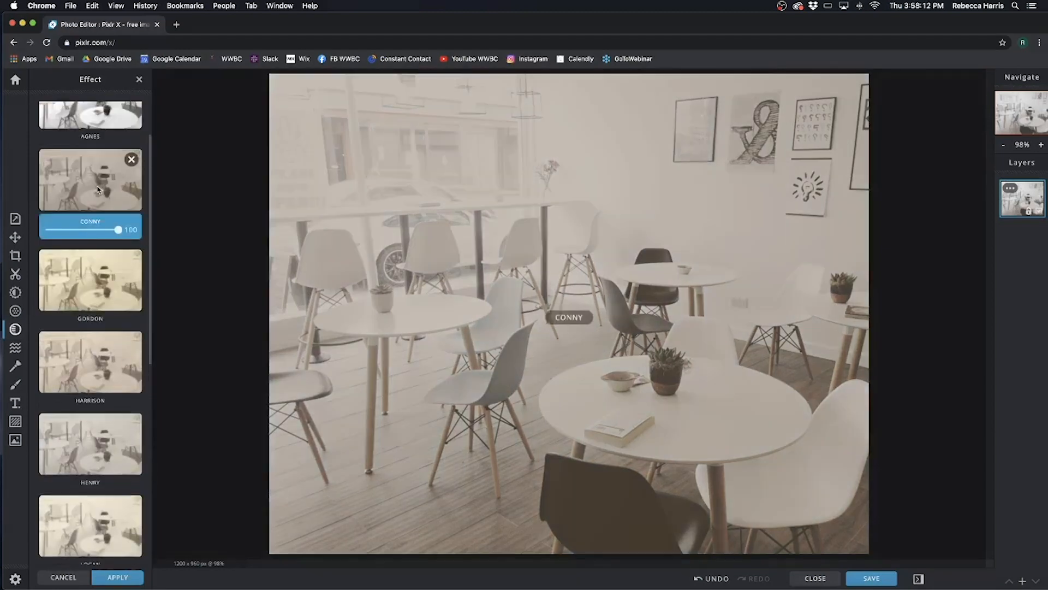
click(83, 230)
scroll(94, 138, up, 1)
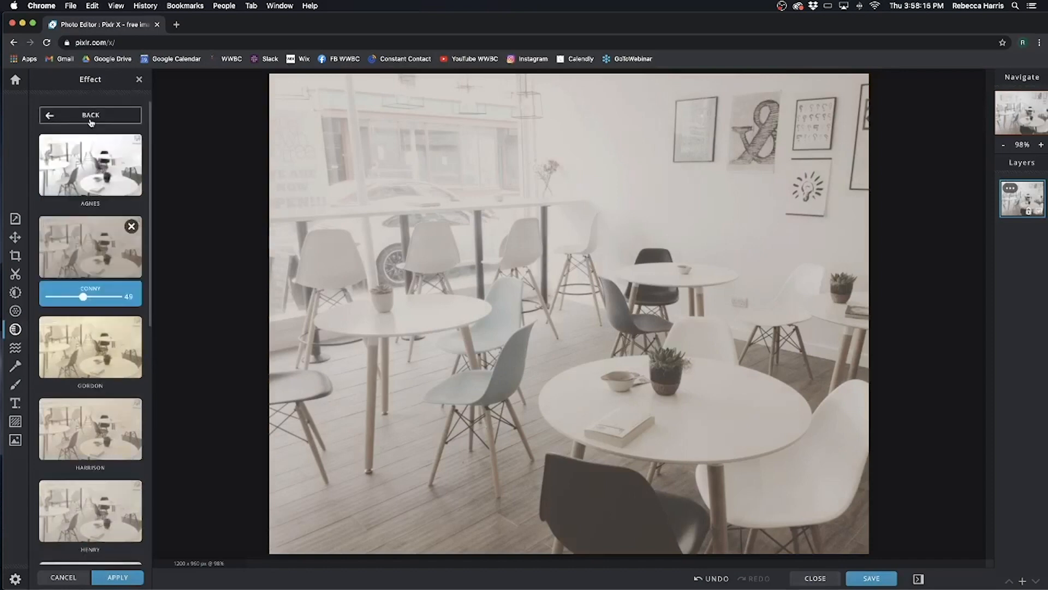
click(91, 114)
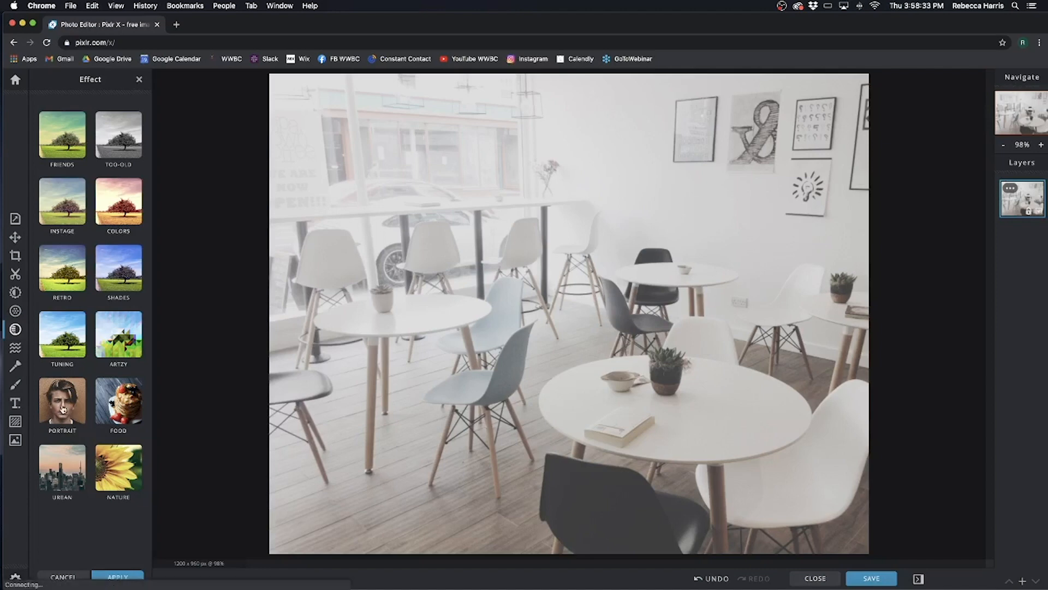
- Try the Matte effect from the Portrait collection on the photo and remove it
click(81, 412)
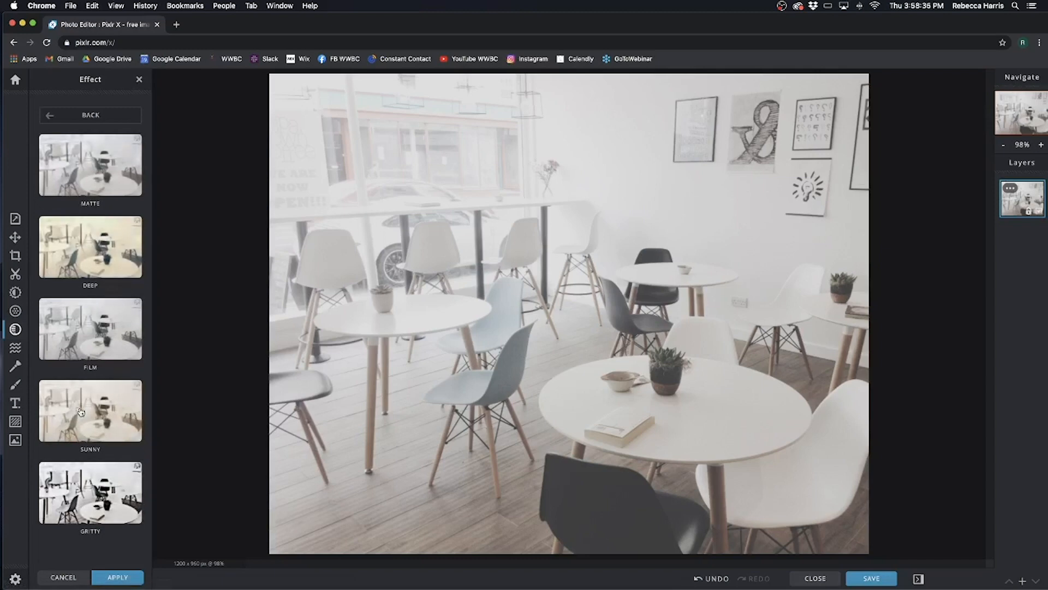
click(89, 167)
click(132, 145)
click(91, 115)
- Examine the effects offered in the Food, Urban and Nature collections
click(126, 393)
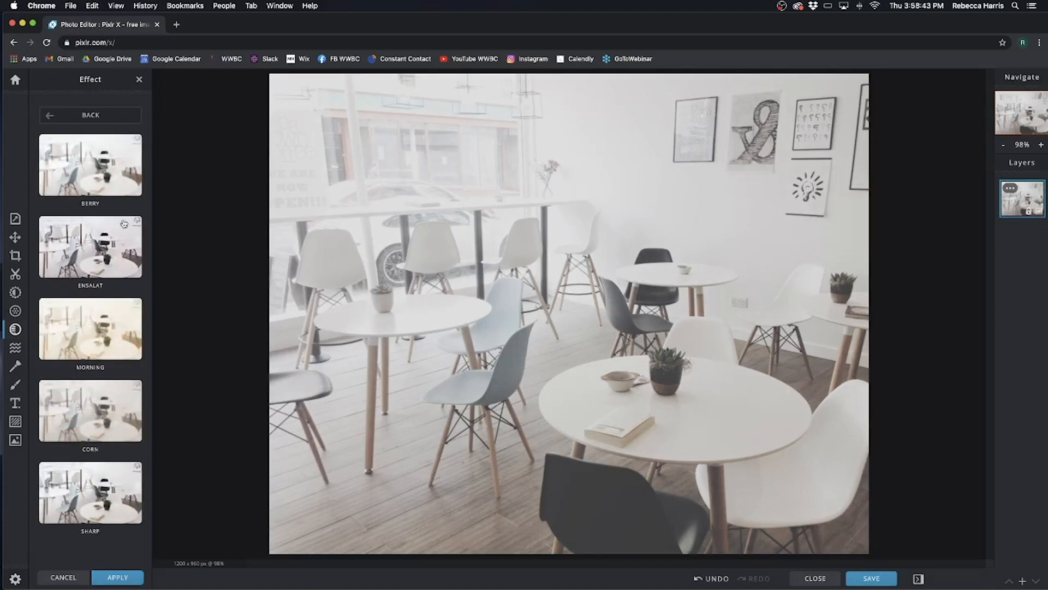
click(99, 119)
click(64, 462)
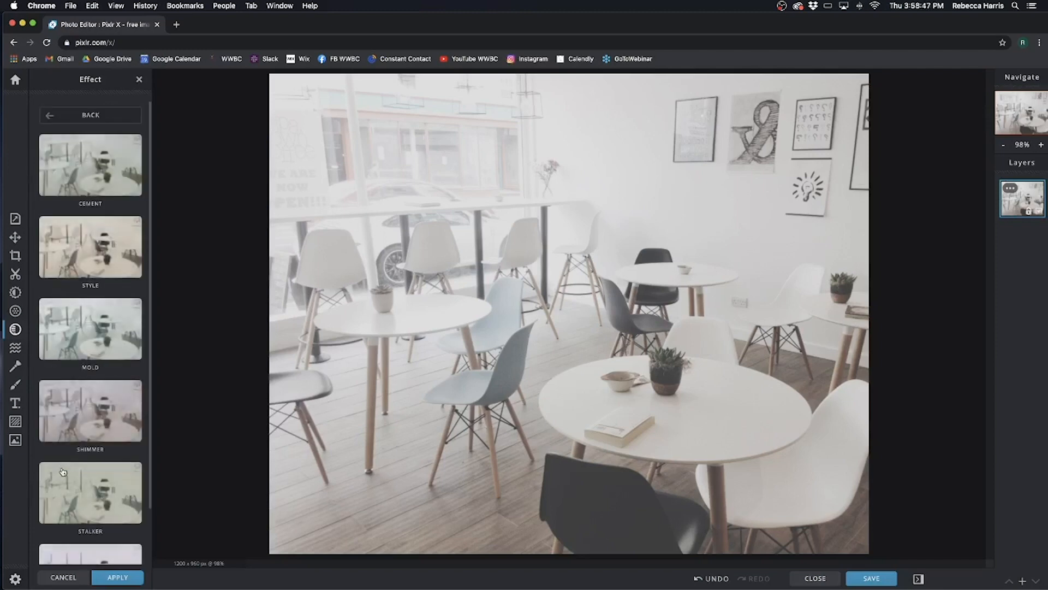
scroll(75, 355, down, 3)
scroll(76, 355, up, 3)
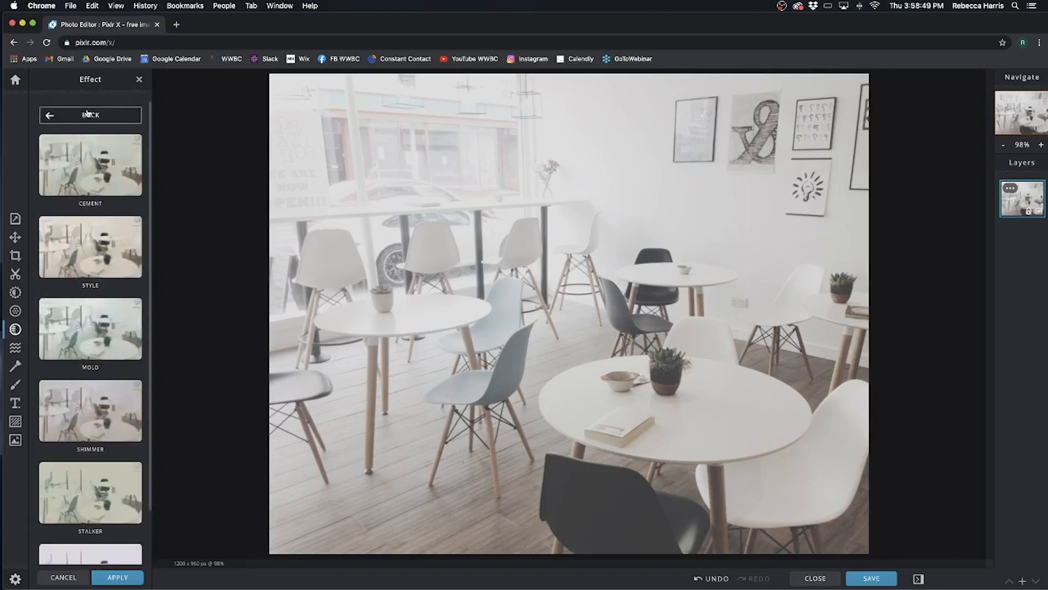
click(90, 114)
click(120, 387)
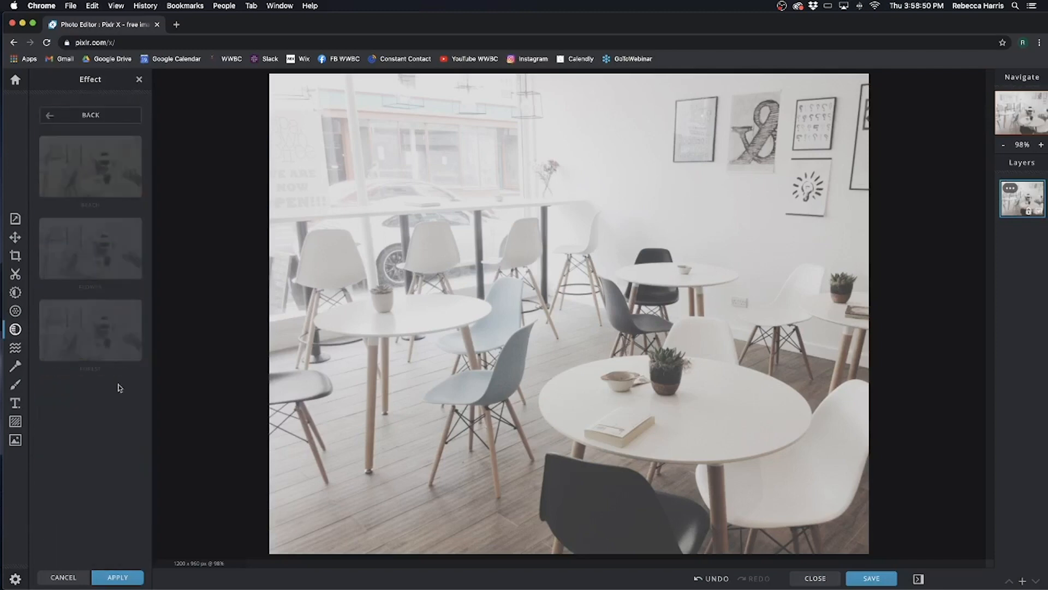
click(96, 114)
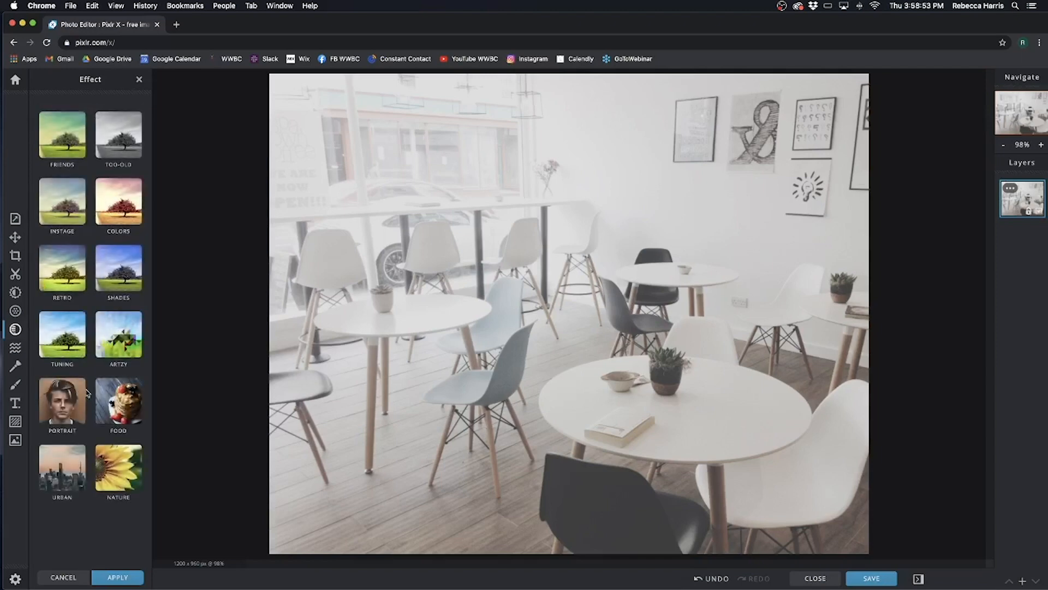
- Add a new text layer to the photo and replace its default wording with "Test Text"
click(16, 403)
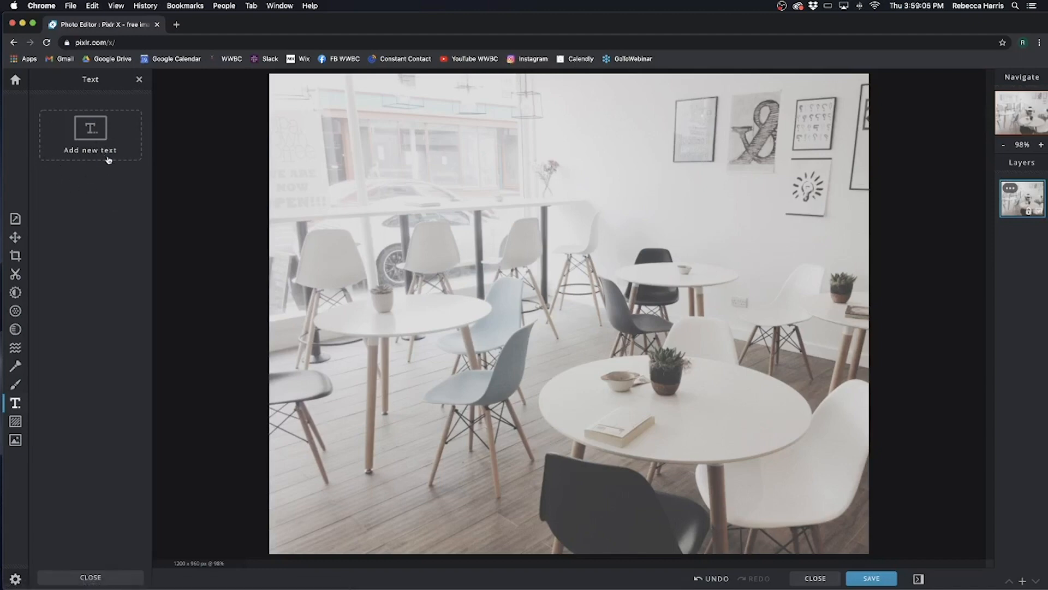
click(100, 126)
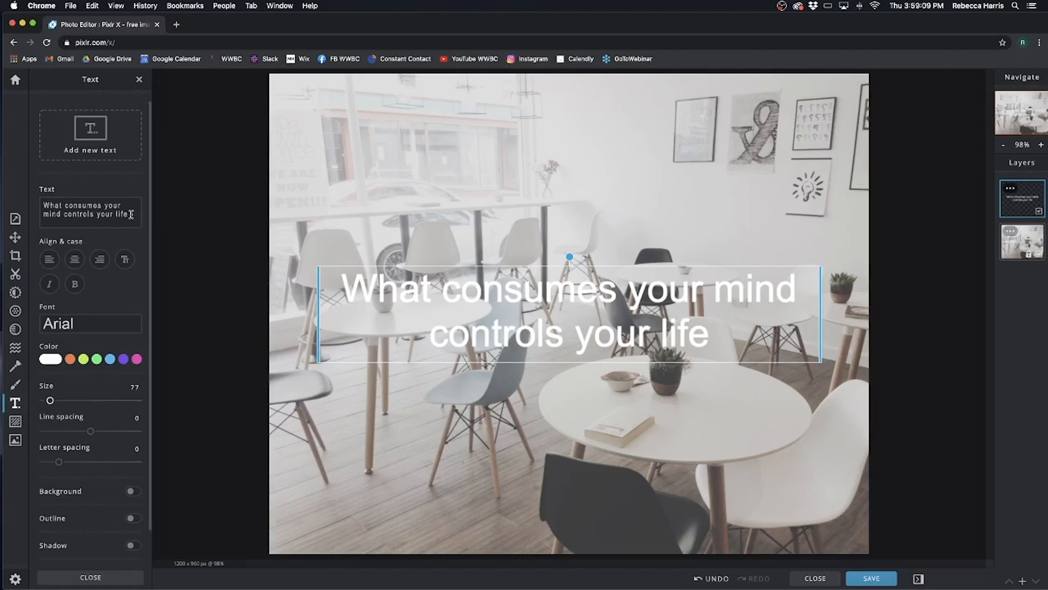
drag(131, 214, 36, 203)
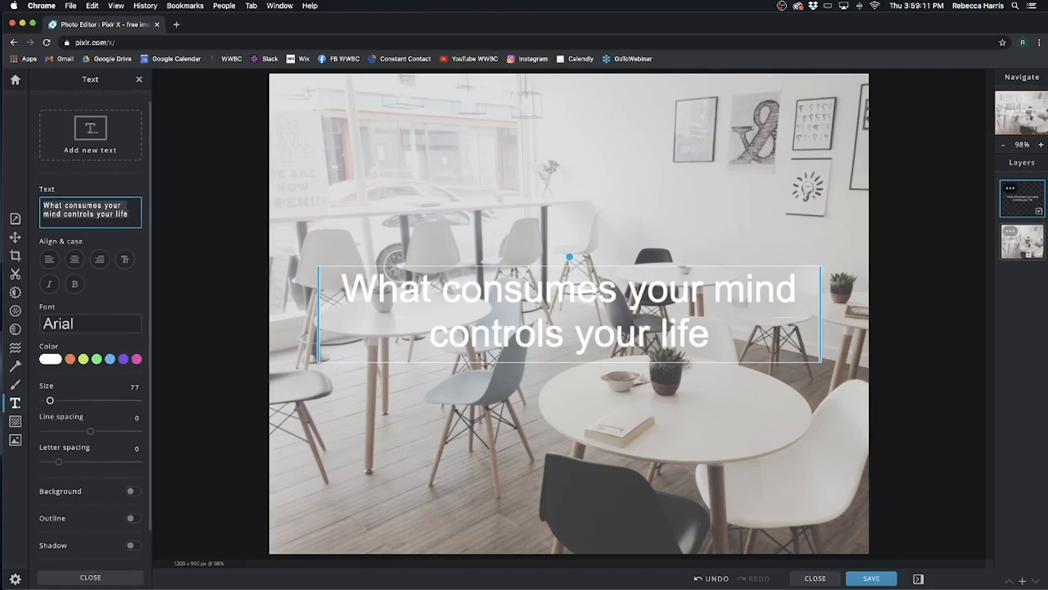
text(Test Text)
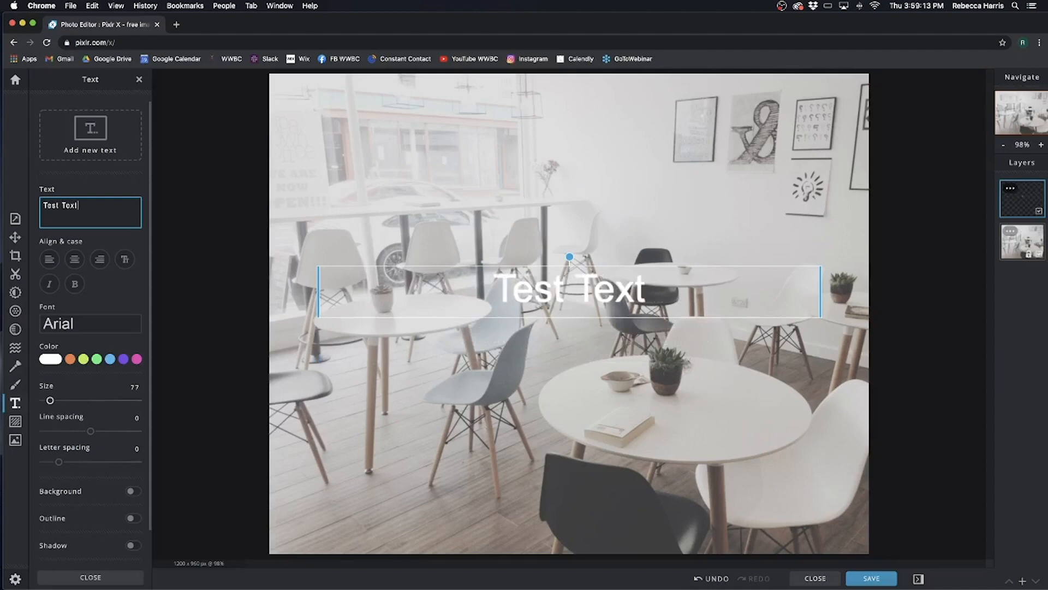
- Try left and center alignment on the text and set it to right alignment
click(52, 261)
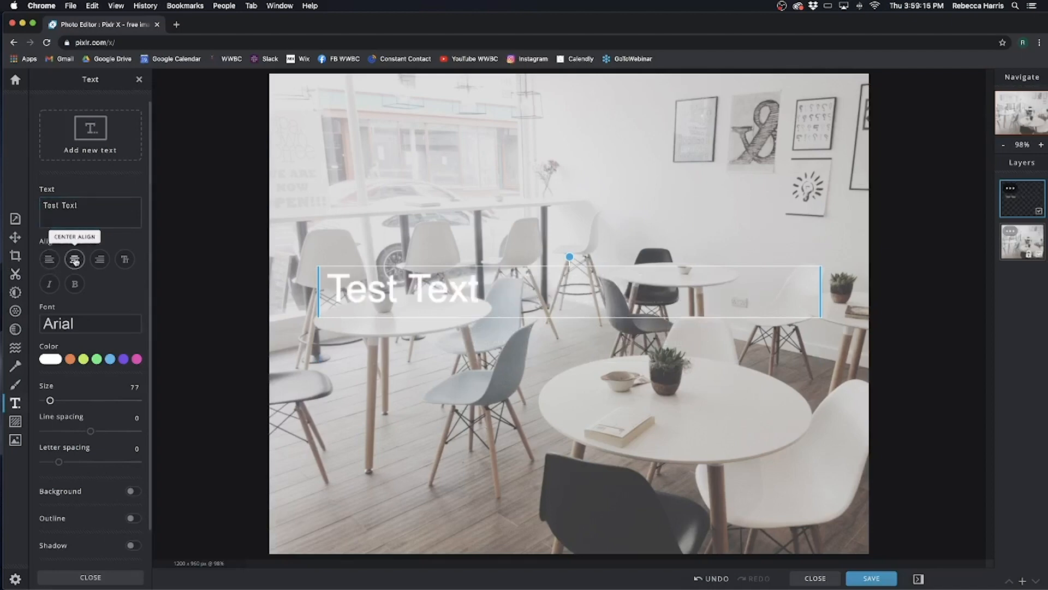
click(75, 260)
click(100, 260)
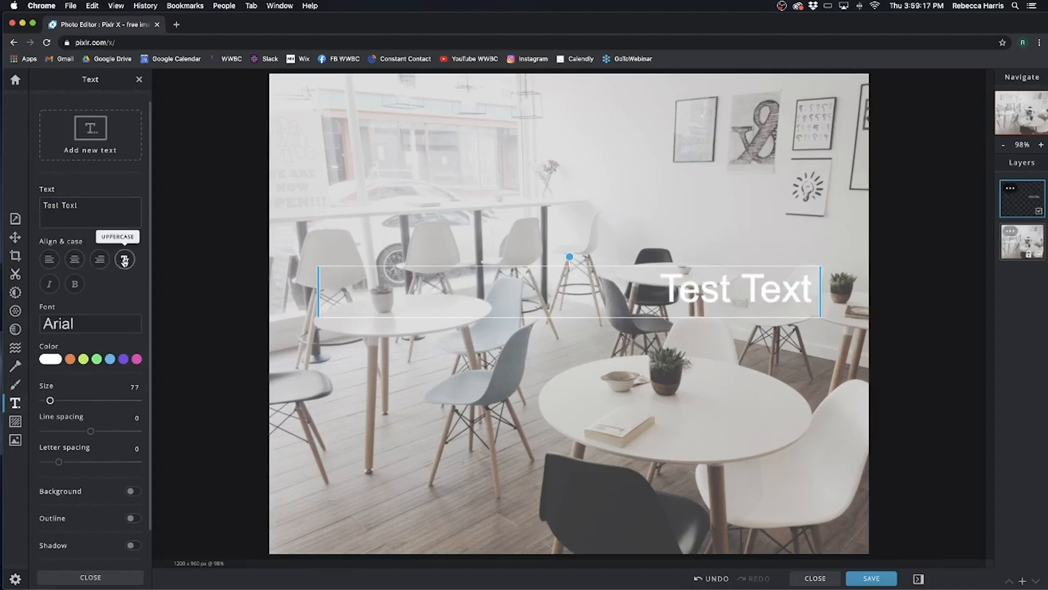
- Make the text uppercase and center-aligned, and try the italic style on it
click(125, 260)
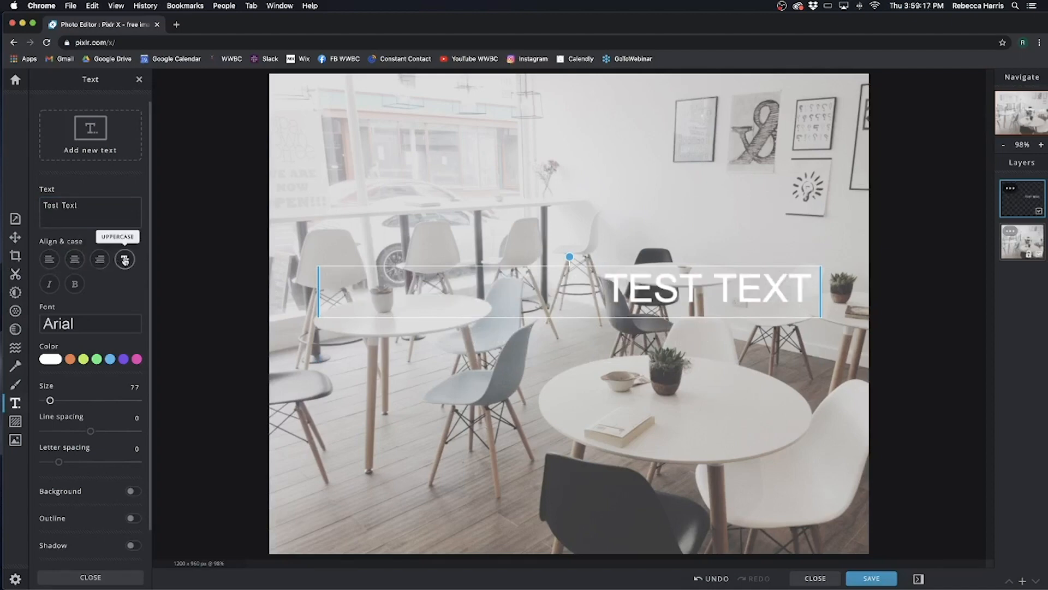
click(75, 259)
click(51, 284)
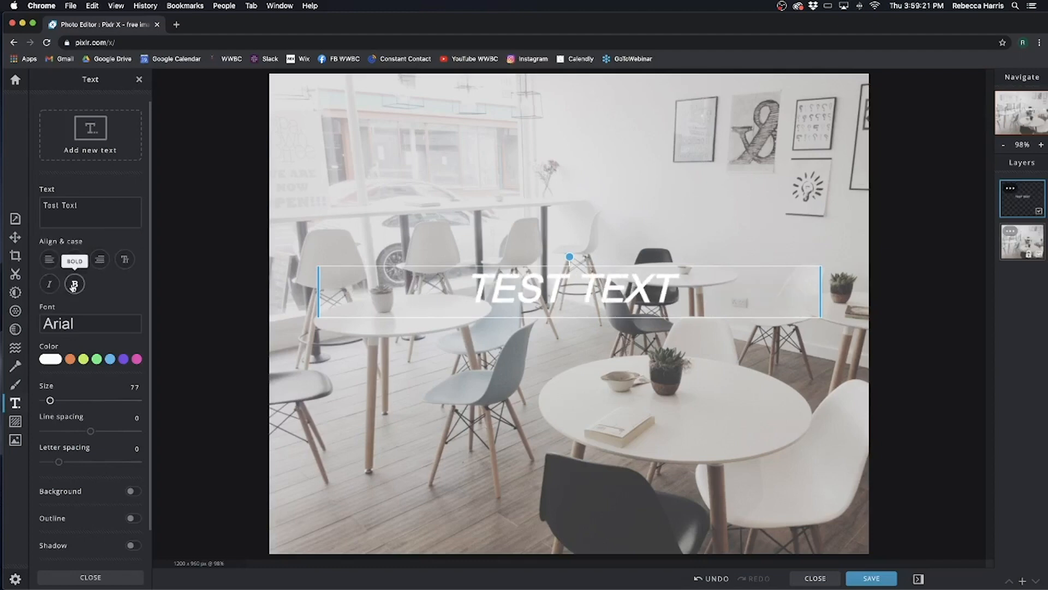
click(49, 284)
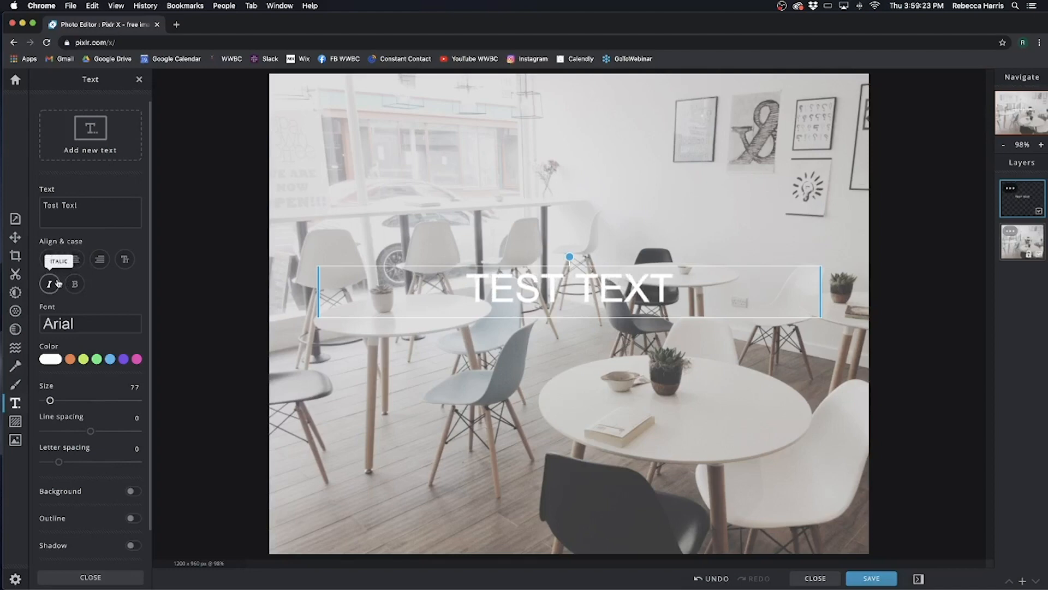
- Set the text's font to Adolfine and its color to the dark purple #240E52
click(91, 328)
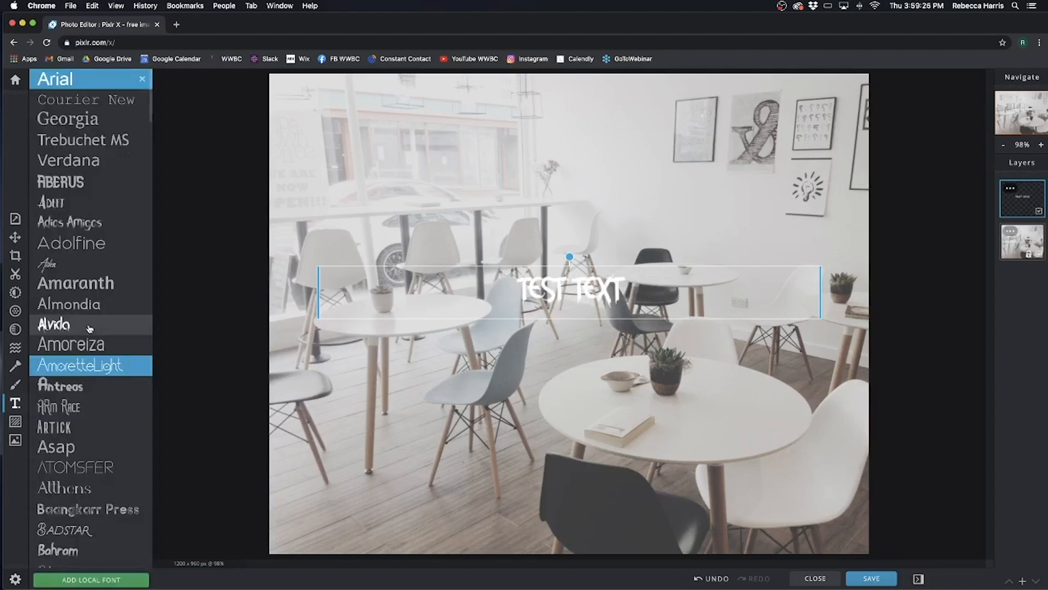
click(108, 244)
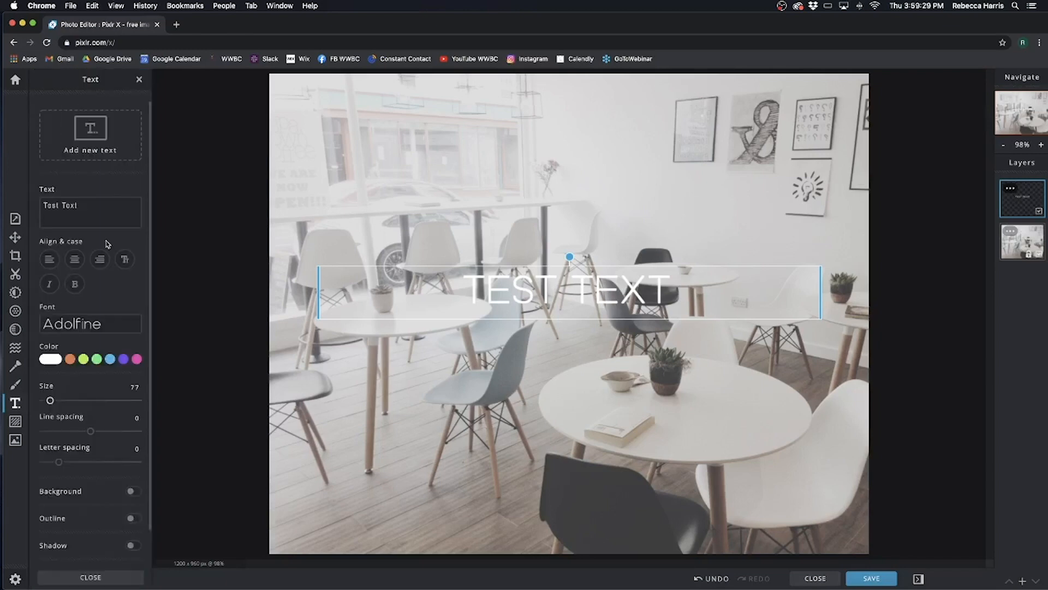
click(123, 360)
click(126, 416)
scroll(102, 404, down, 3)
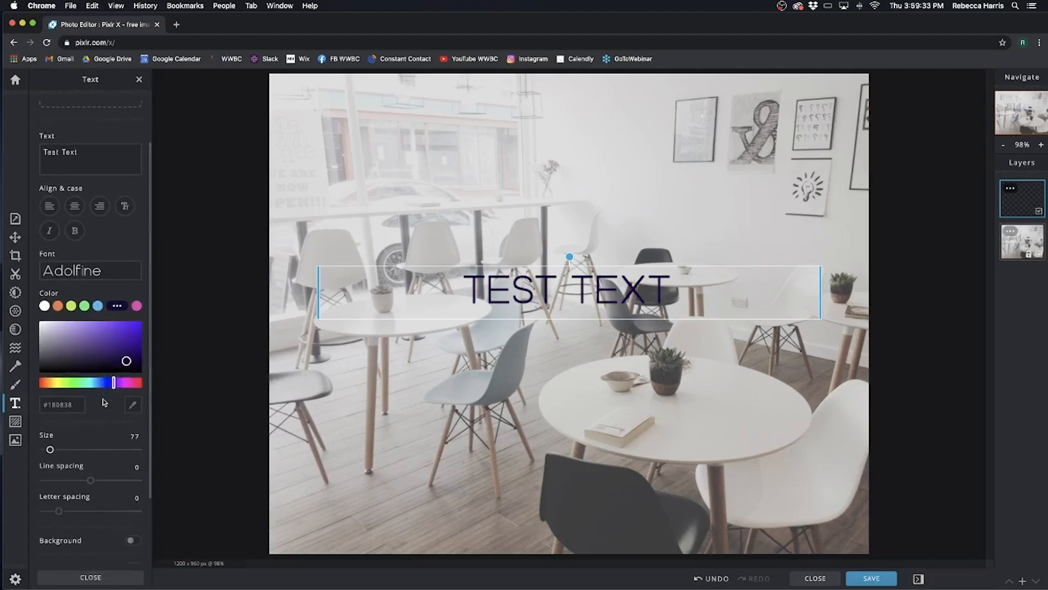
scroll(104, 401, down, 2)
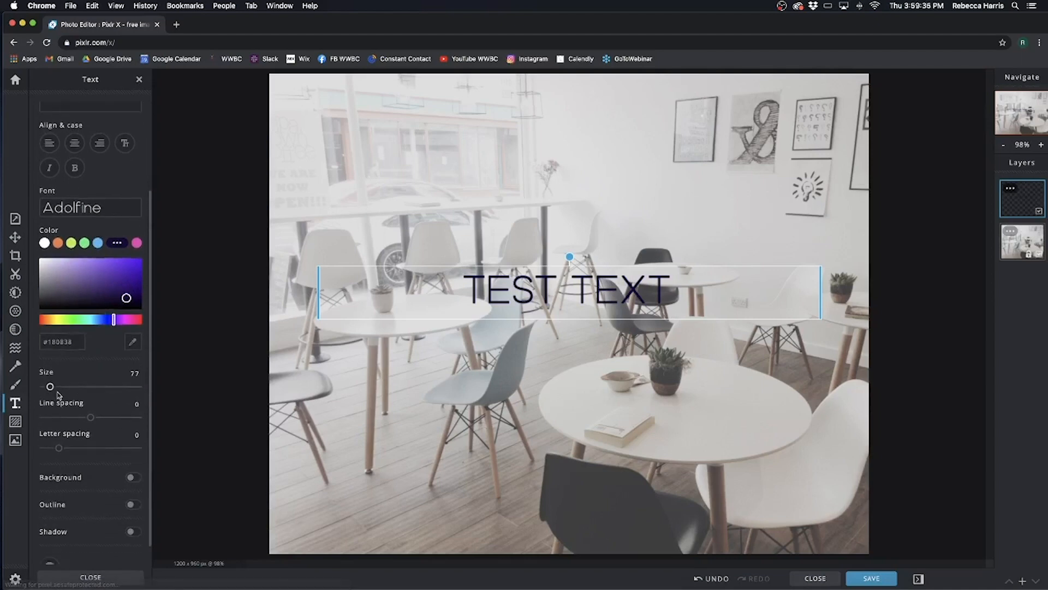
click(124, 292)
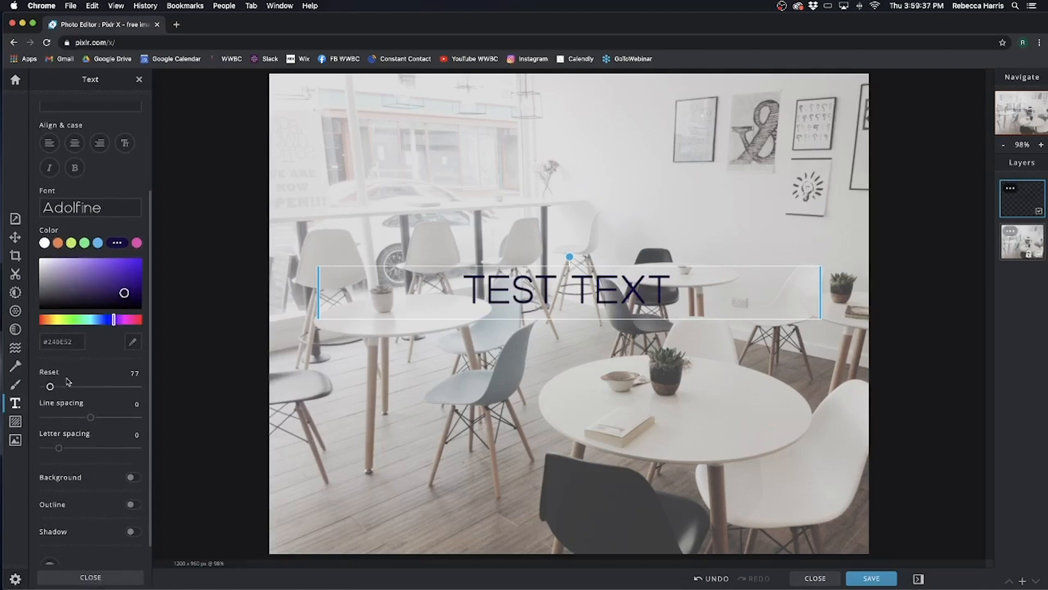
- Break the text into two lines with size 114, line spacing -23 and letter spacing 30
drag(50, 386, 57, 387)
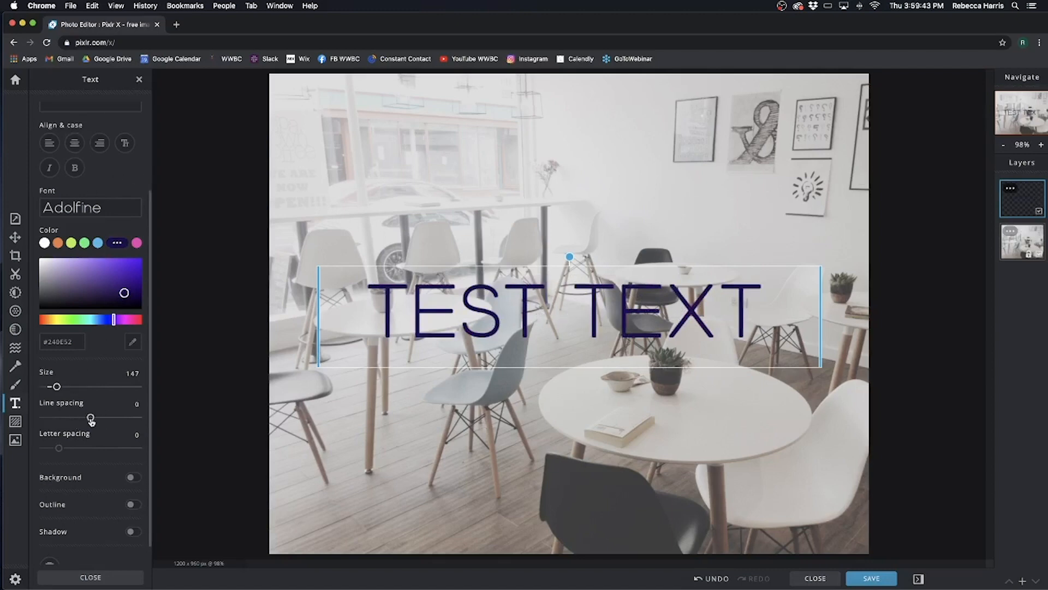
scroll(91, 420, up, 5)
click(61, 205)
key(Return)
scroll(99, 427, down, 6)
mouse_move(57, 364)
mouse_down()
mouse_move(100, 394)
mouse_move(80, 394)
mouse_move(53, 364)
mouse_up()
drag(58, 425, 81, 425)
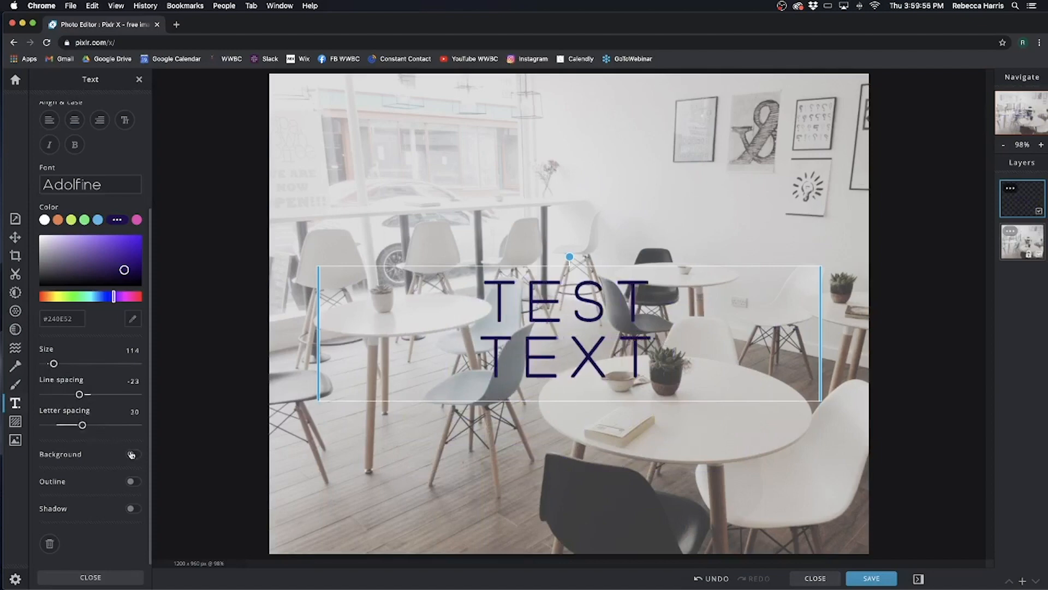
- Try a background and a punched-out outline on the text and turn both off
click(131, 453)
click(132, 453)
click(130, 483)
click(132, 443)
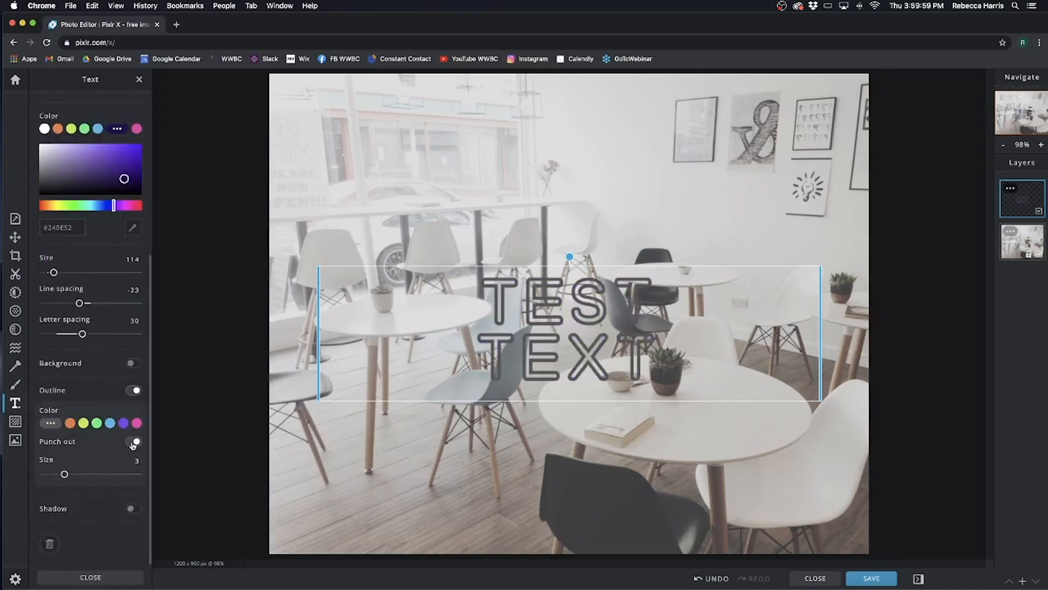
click(134, 441)
click(133, 391)
- Give the text a green shadow with vertical position 56 and horizontal position 70
click(131, 508)
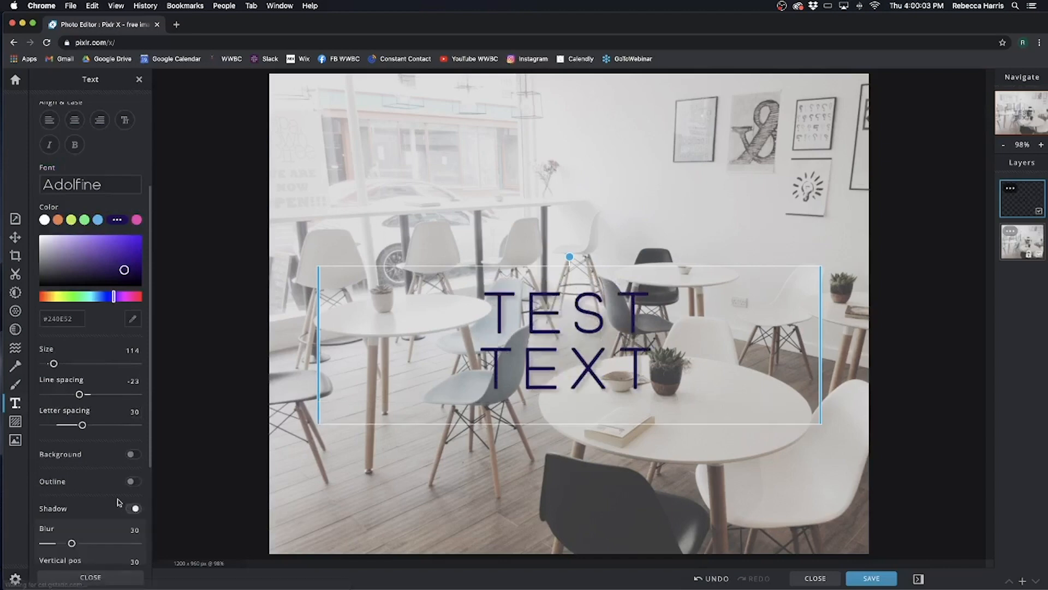
drag(105, 415, 125, 448)
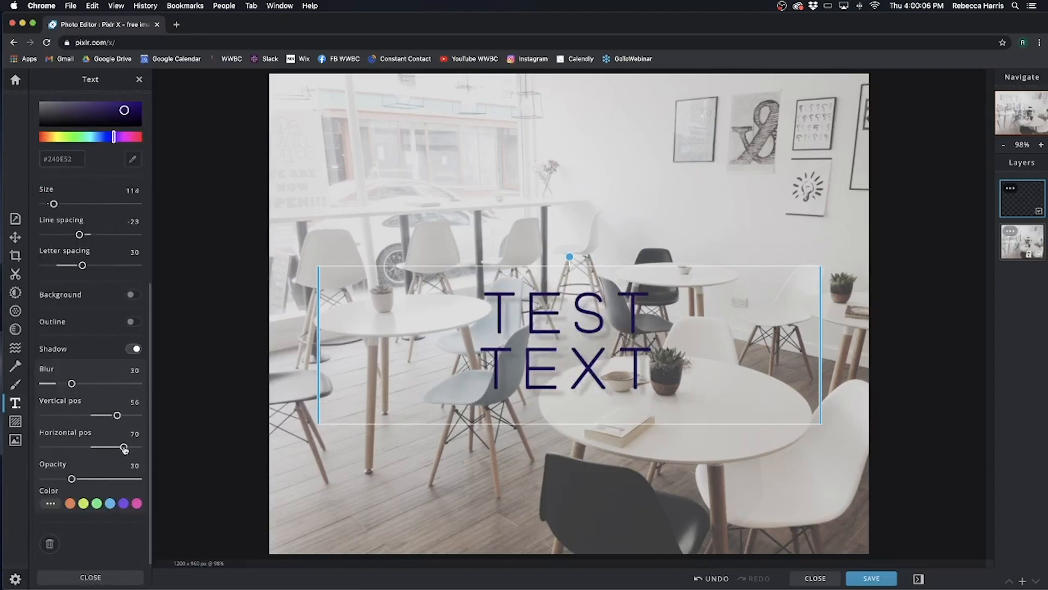
click(96, 502)
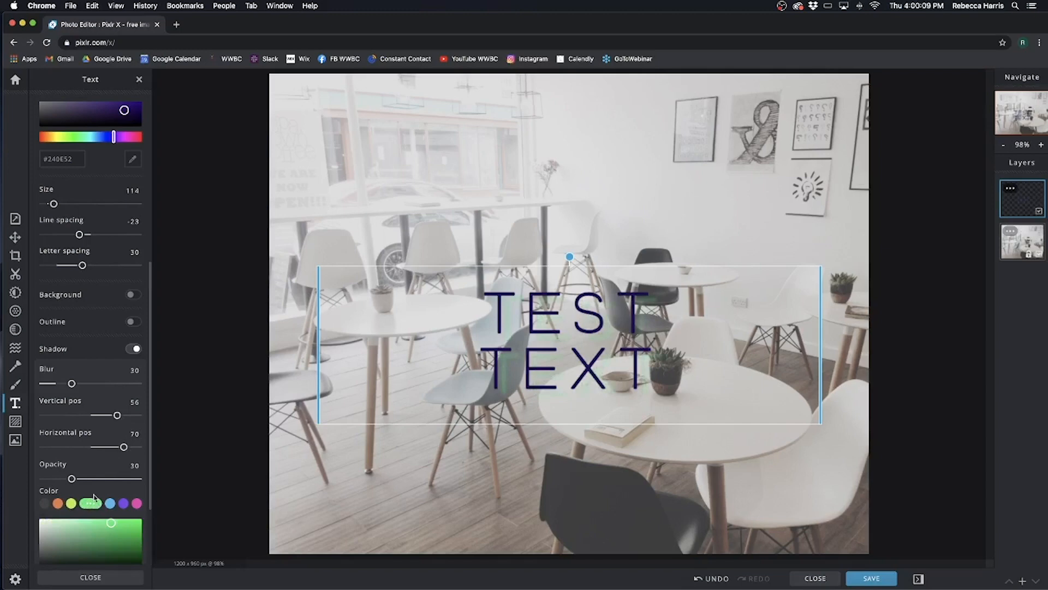
scroll(94, 498, up, 10)
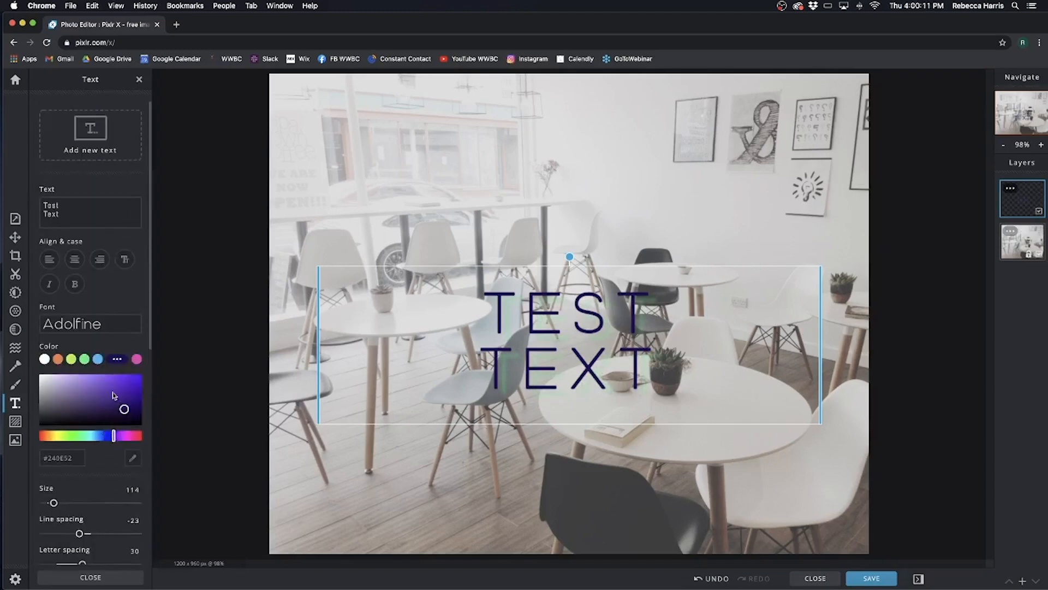
- Compare the Arrange options of the text layer and the photo layer, and dismiss the advertisement
click(14, 238)
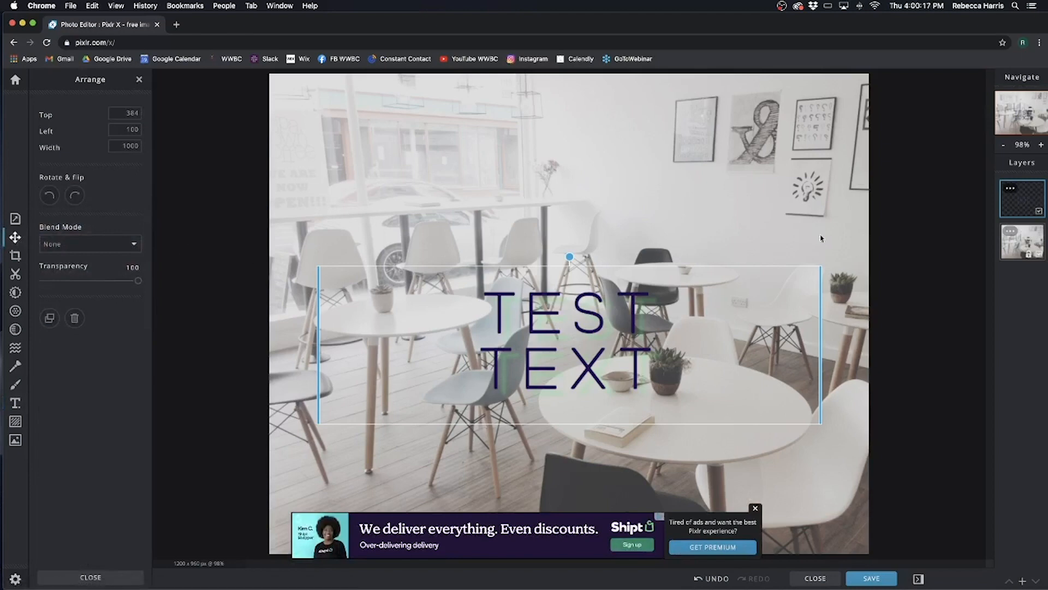
click(1018, 250)
click(1019, 204)
click(1015, 255)
click(1019, 203)
click(753, 510)
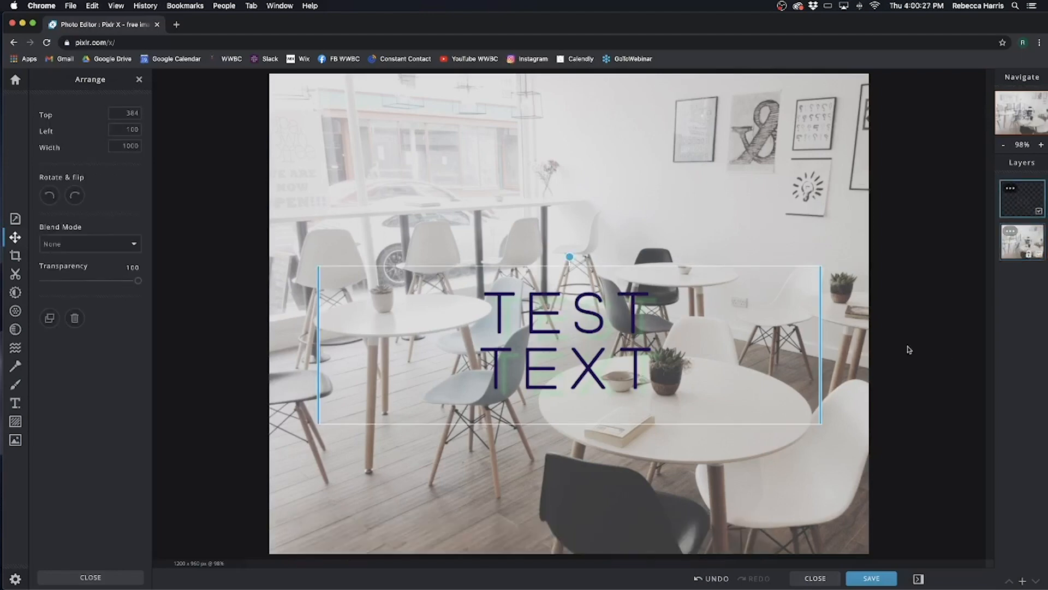
- Move the text layer up to the upper part of the photo, at about Top 28
click(1007, 247)
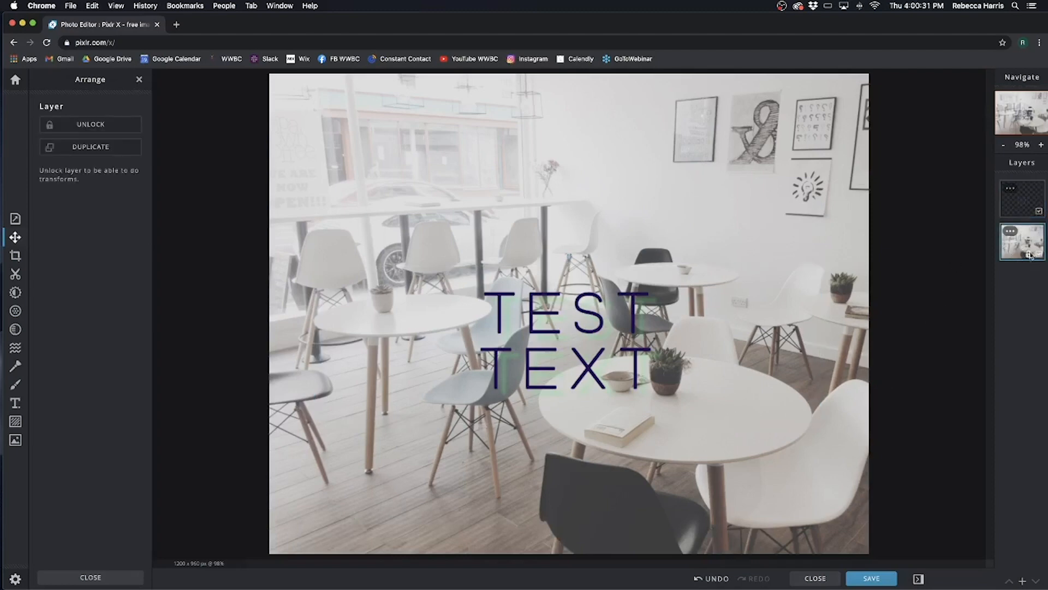
click(1022, 202)
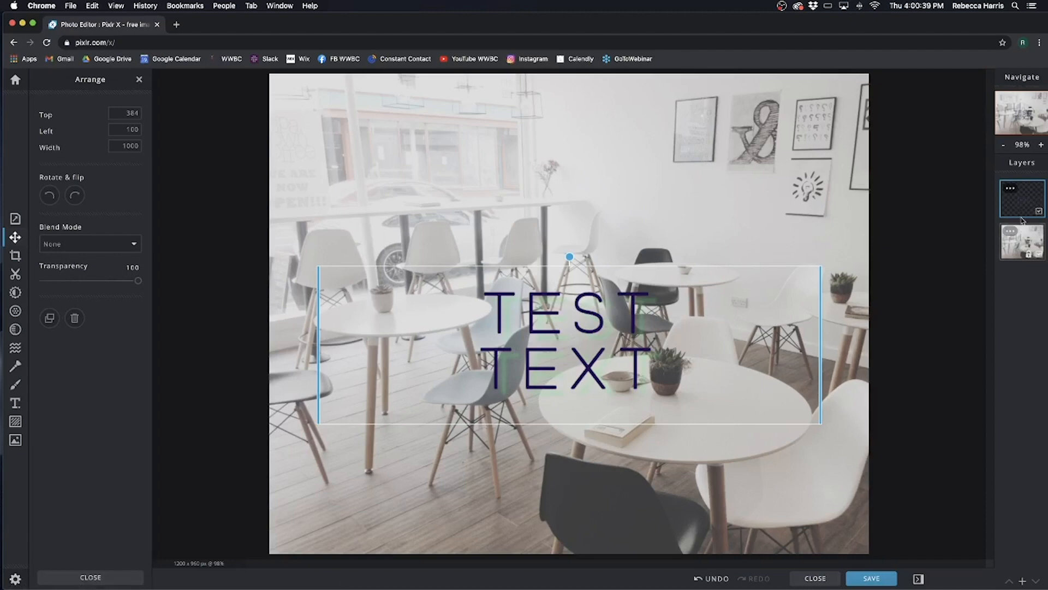
drag(592, 294, 592, 116)
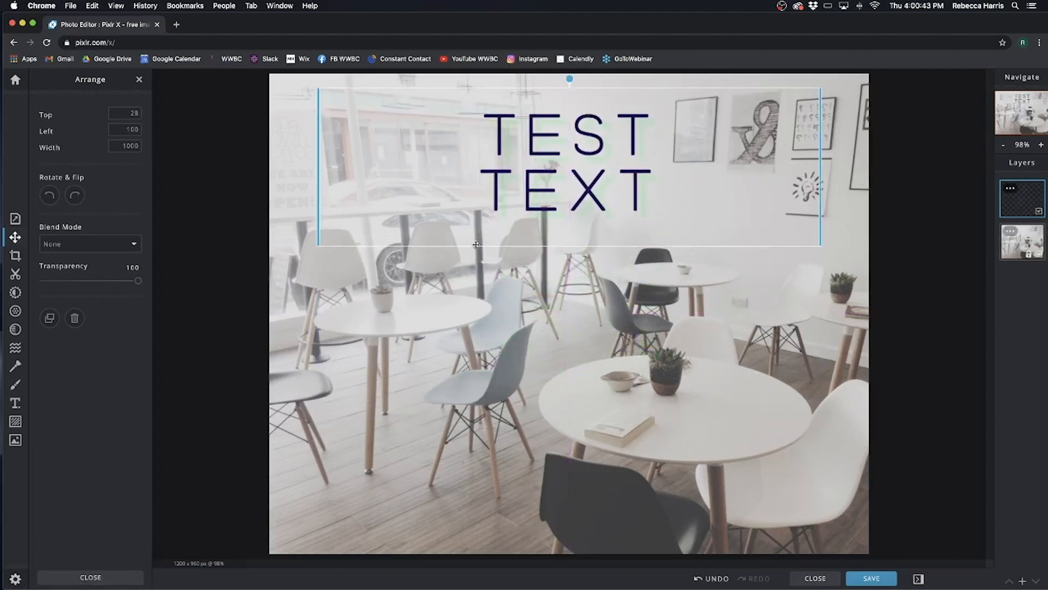
- Browse the overlay elements and open the Dust collection
click(15, 421)
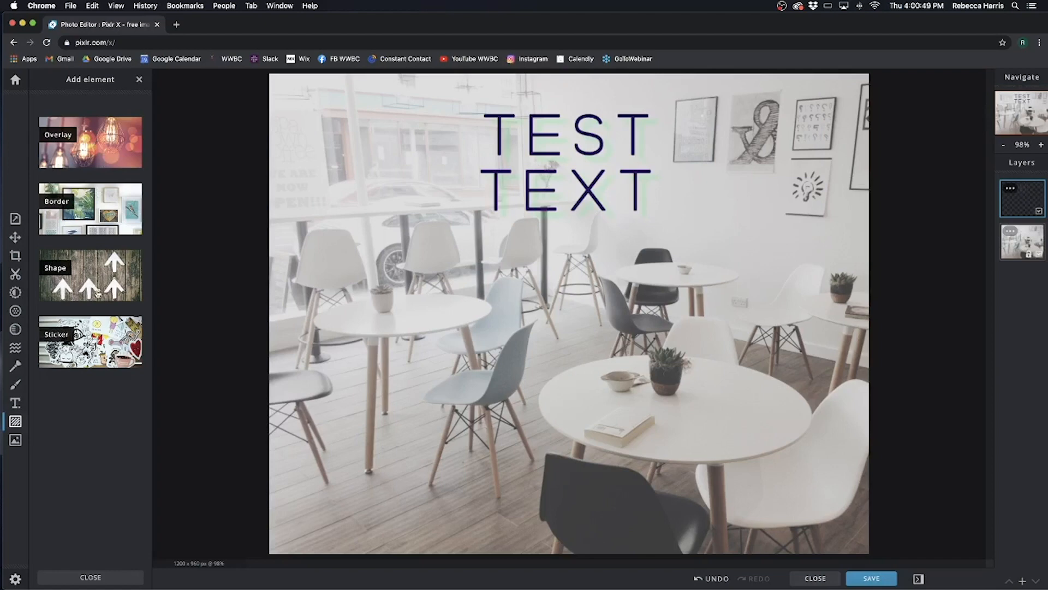
click(92, 139)
scroll(92, 284, down, 2)
scroll(92, 294, down, 10)
scroll(91, 294, down, 2)
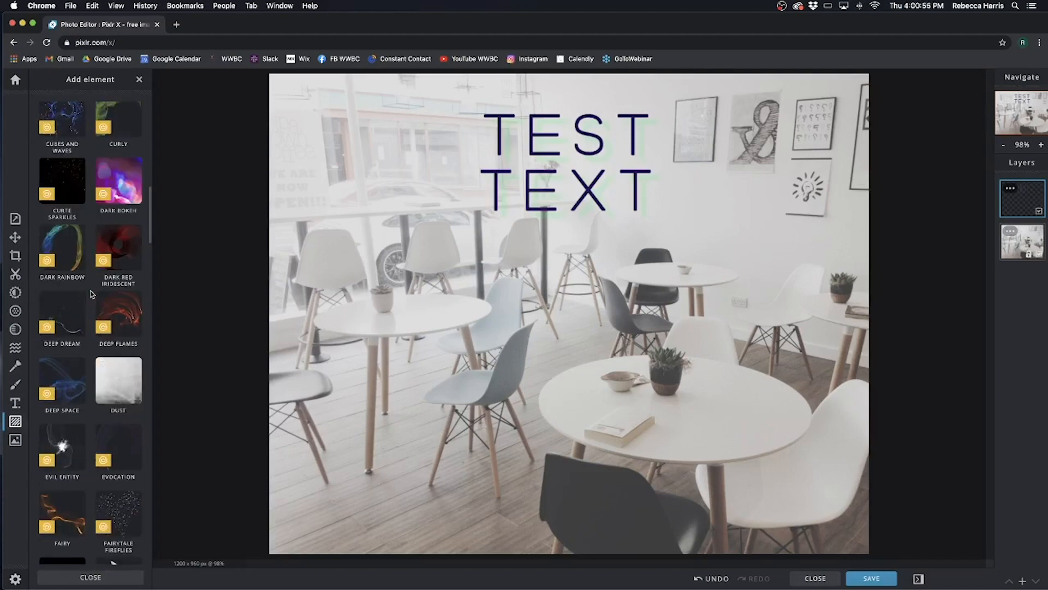
click(120, 395)
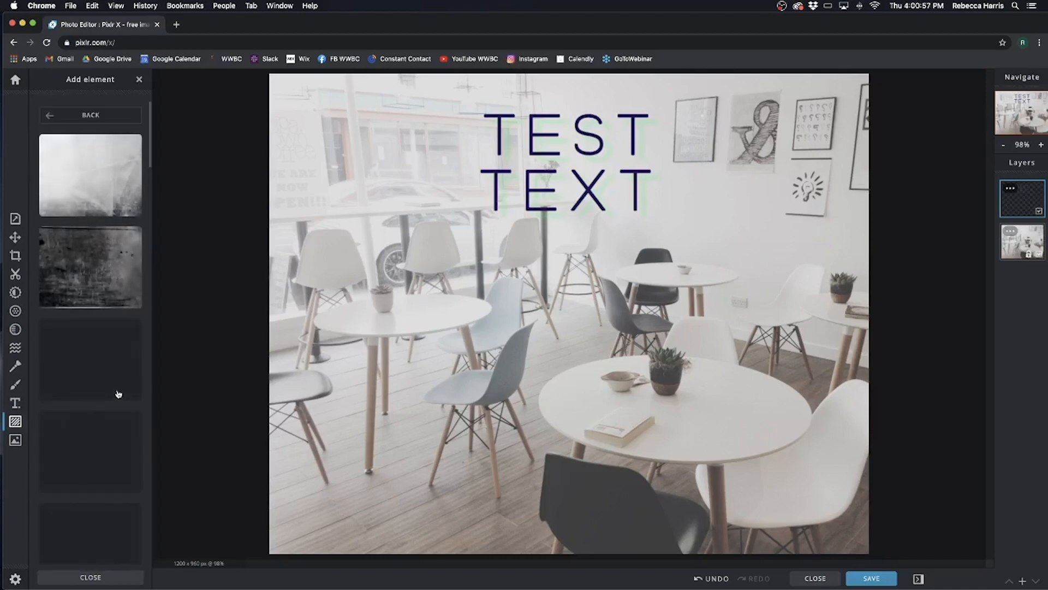
- Try the golden-brown speckled Dust overlay on the photo, adjust its transparency and remove it
scroll(109, 389, down, 5)
scroll(109, 386, down, 2)
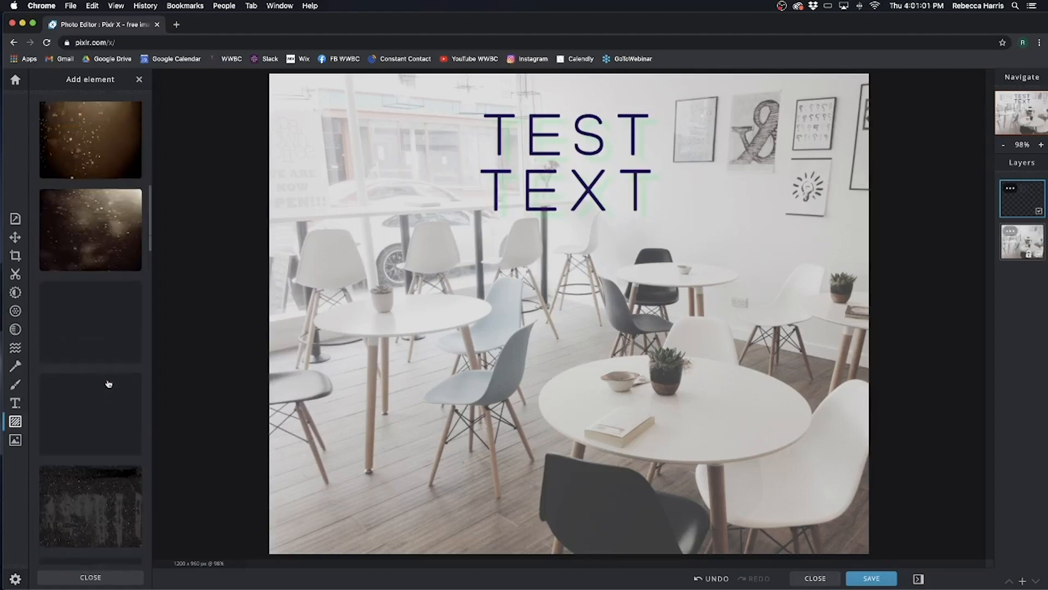
scroll(110, 386, up, 3)
click(91, 297)
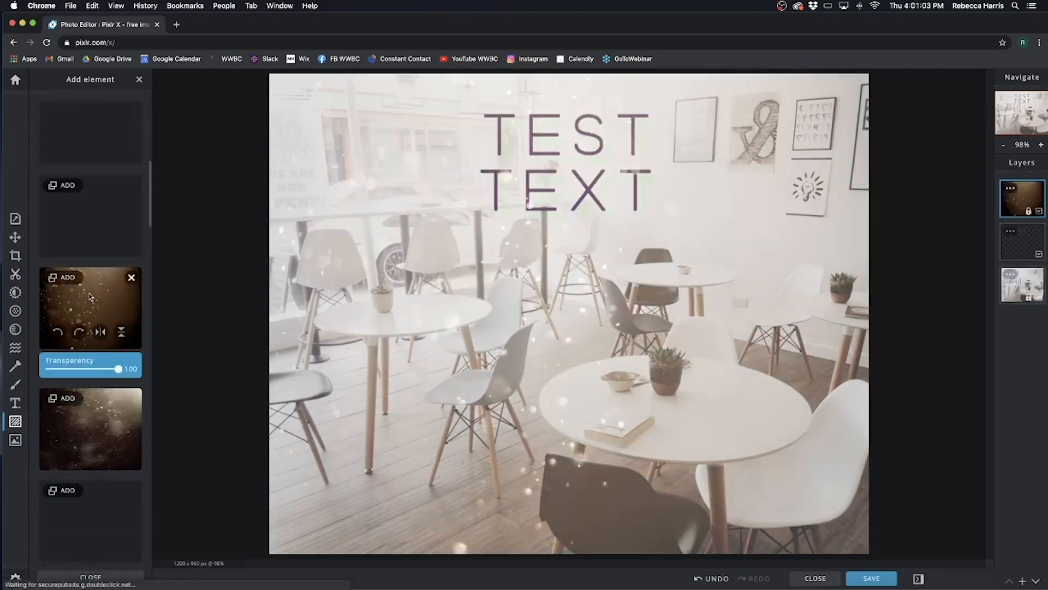
drag(97, 373, 87, 371)
click(131, 277)
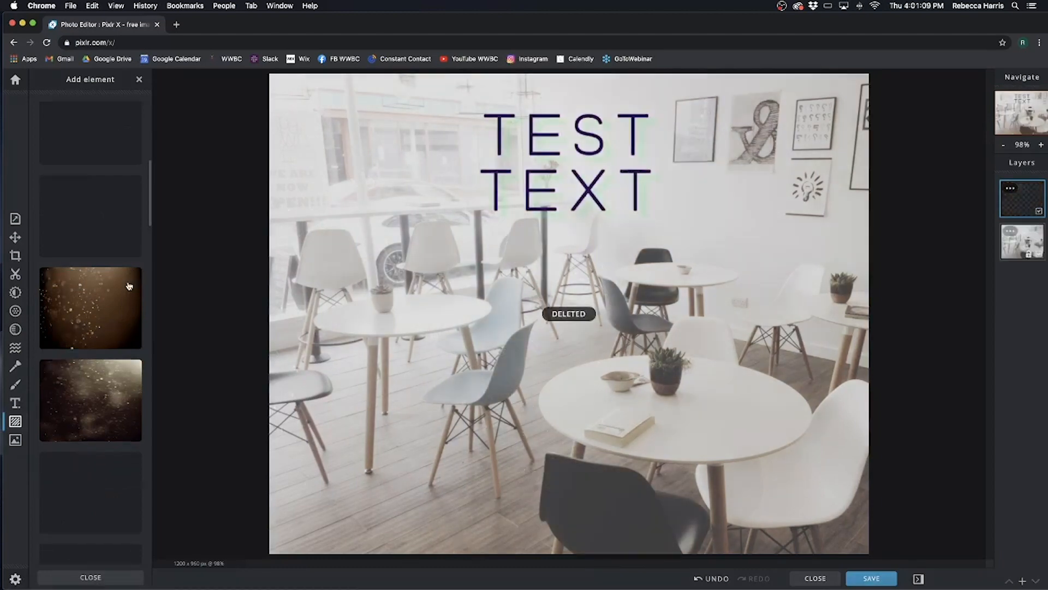
- Try the first ornamental frame from the Border elements on the photo and remove it
scroll(120, 275, up, 3)
click(99, 113)
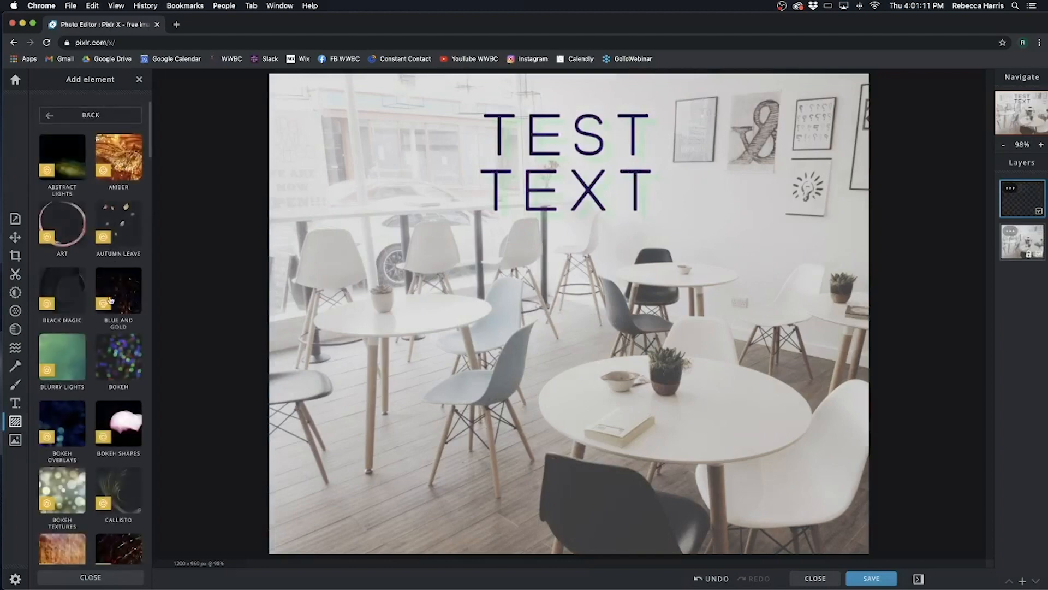
click(98, 115)
click(102, 267)
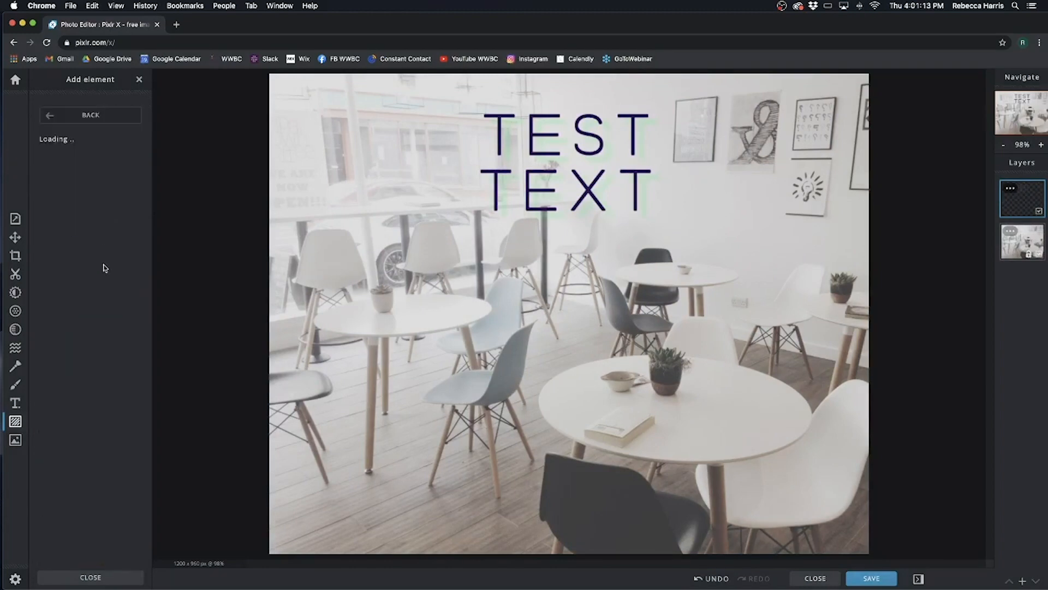
click(66, 166)
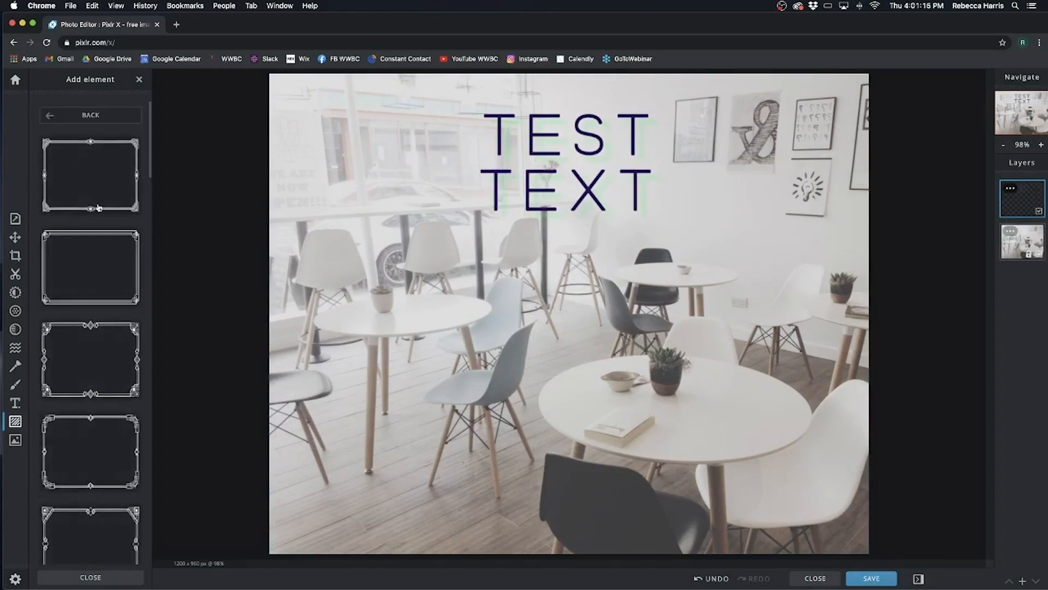
click(95, 184)
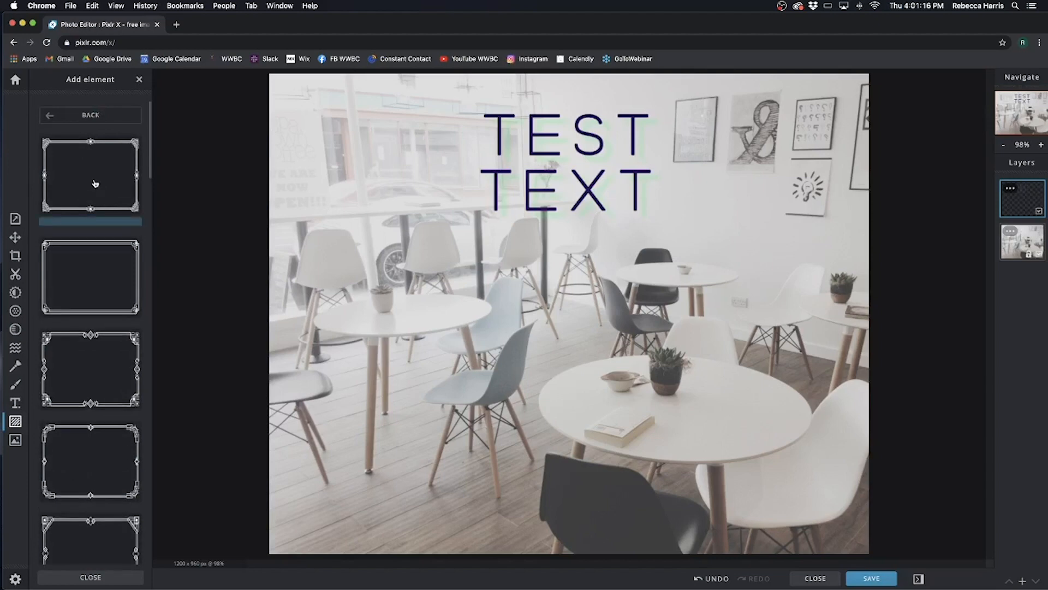
click(132, 145)
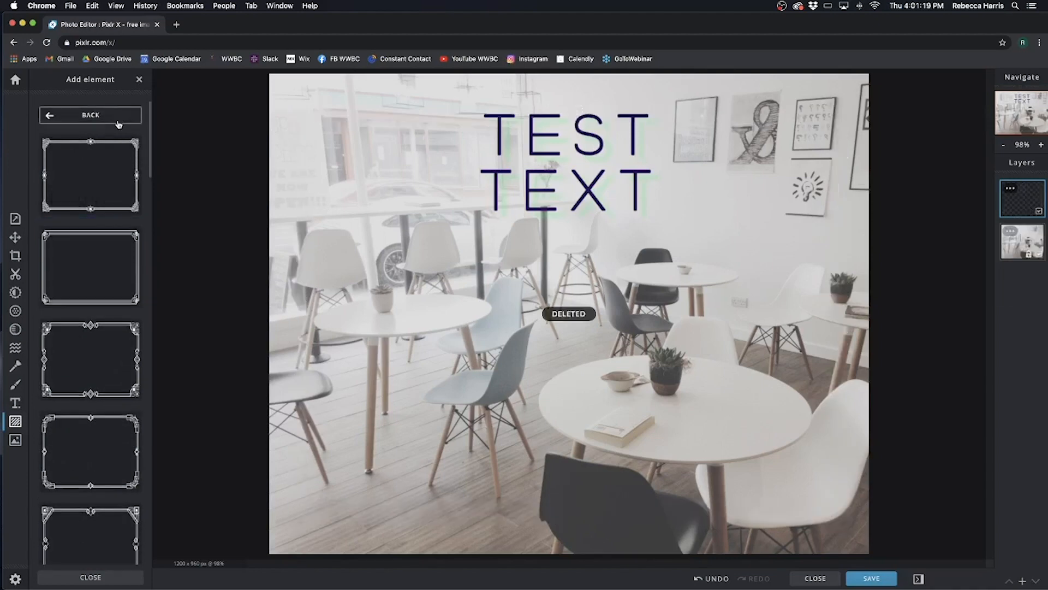
click(115, 120)
click(99, 122)
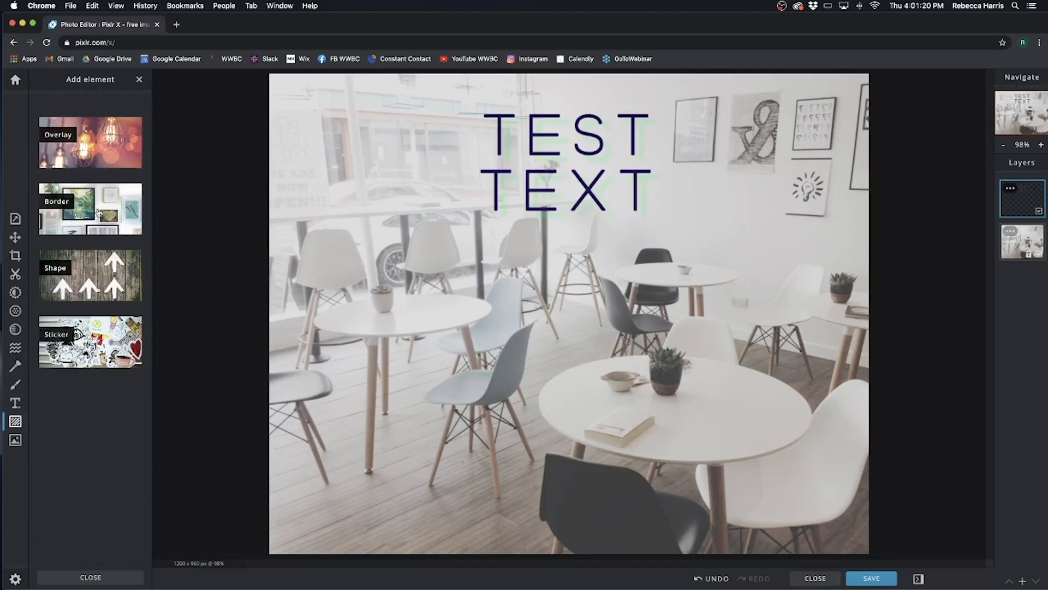
- Add the orange-red heart with the dark red edge from the Shape elements to the photo
click(83, 289)
click(64, 291)
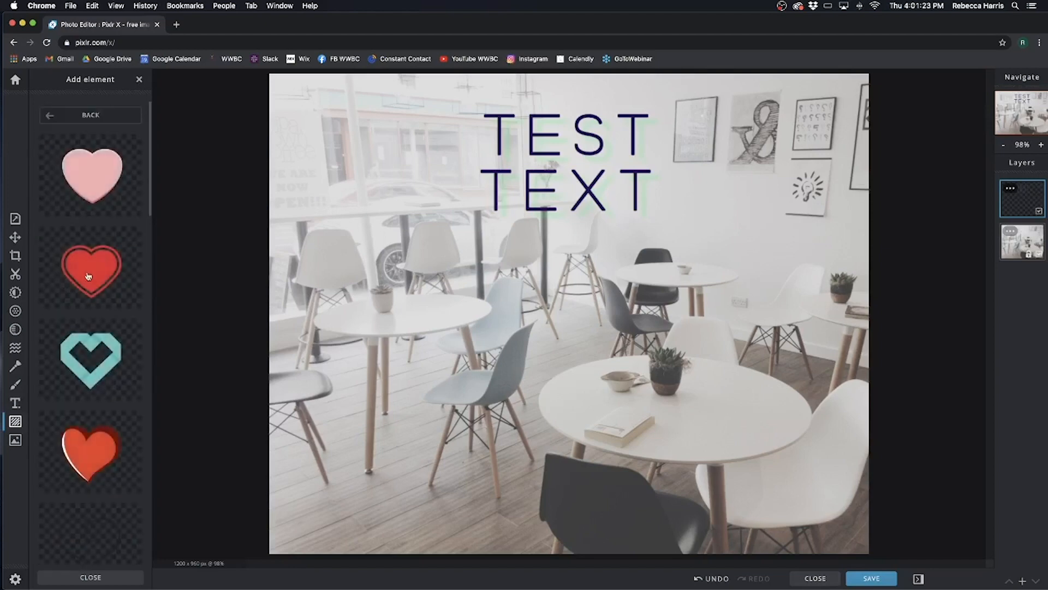
click(95, 437)
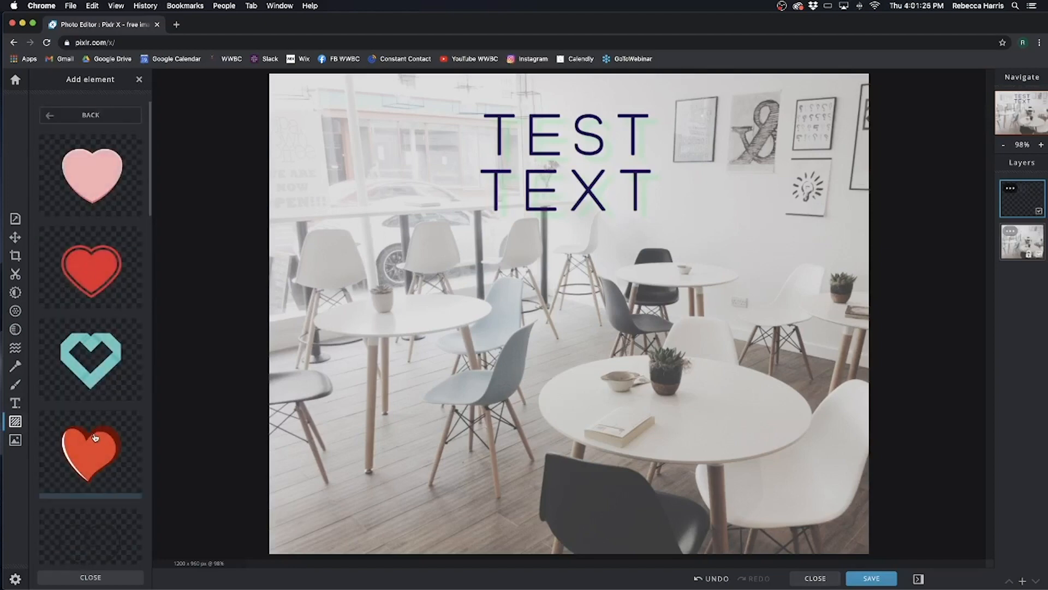
- Shrink the heart to roughly half size, tilt it to one side and place it beside the text, over the rear table
drag(681, 226, 648, 264)
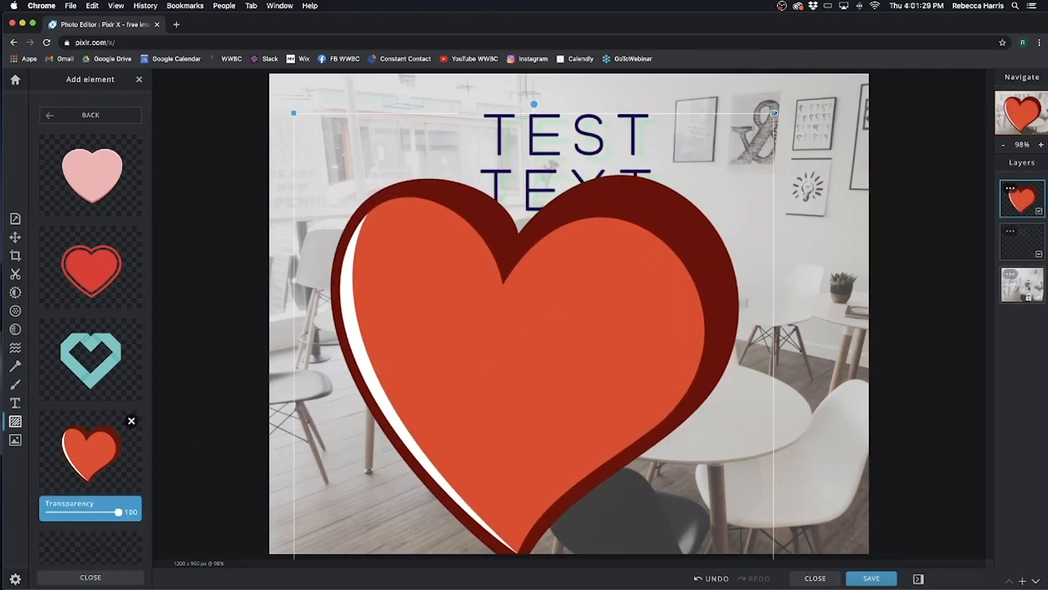
drag(774, 112, 492, 395)
drag(437, 487, 434, 332)
drag(392, 232, 351, 283)
drag(409, 304, 414, 233)
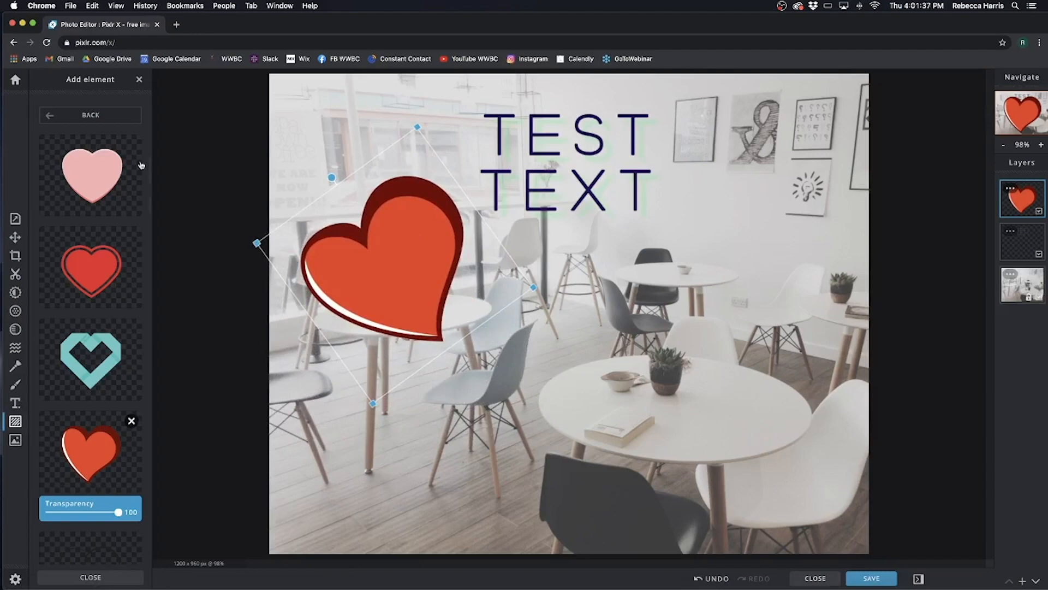
- Add the green straight arrow from the Sticker elements to the photo
click(91, 114)
click(95, 114)
click(107, 326)
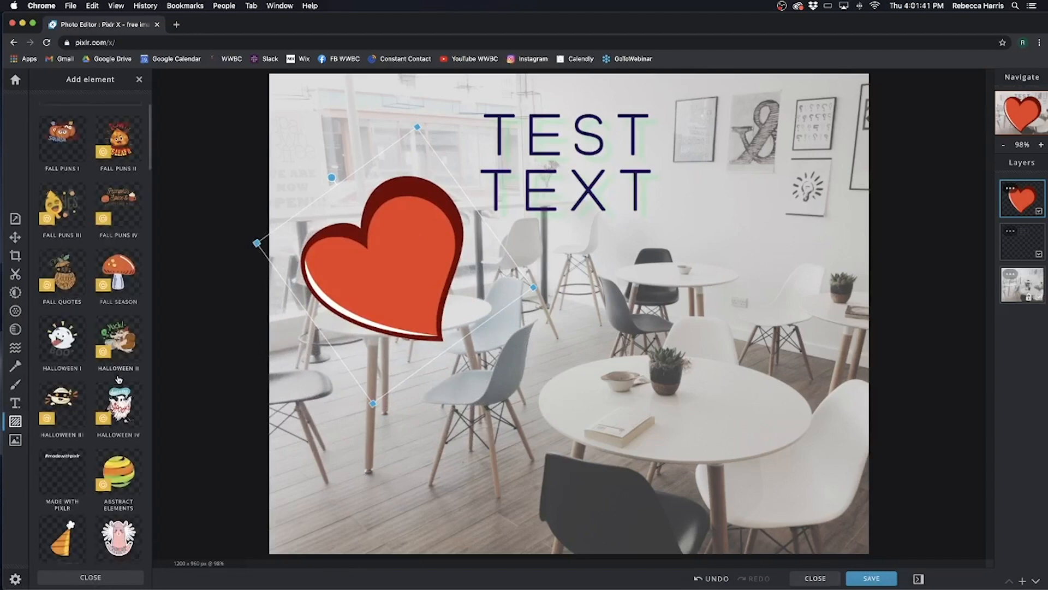
click(109, 398)
scroll(100, 309, down, 5)
click(99, 309)
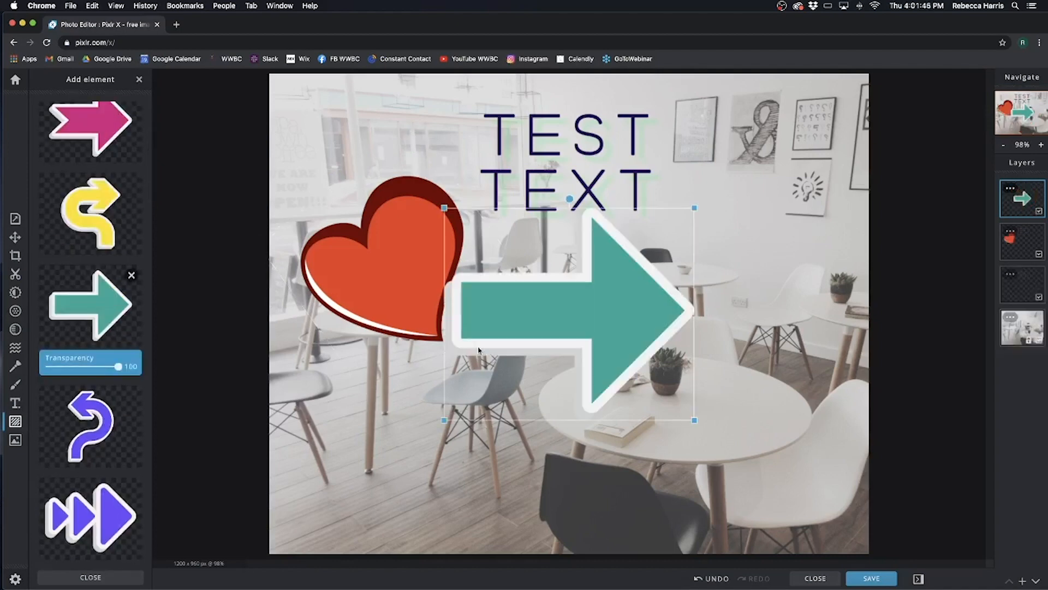
- Move the green arrow up over the text, shrink it slightly, and try Transparency 55 before setting it to 100
drag(611, 306, 640, 213)
drag(727, 116, 685, 149)
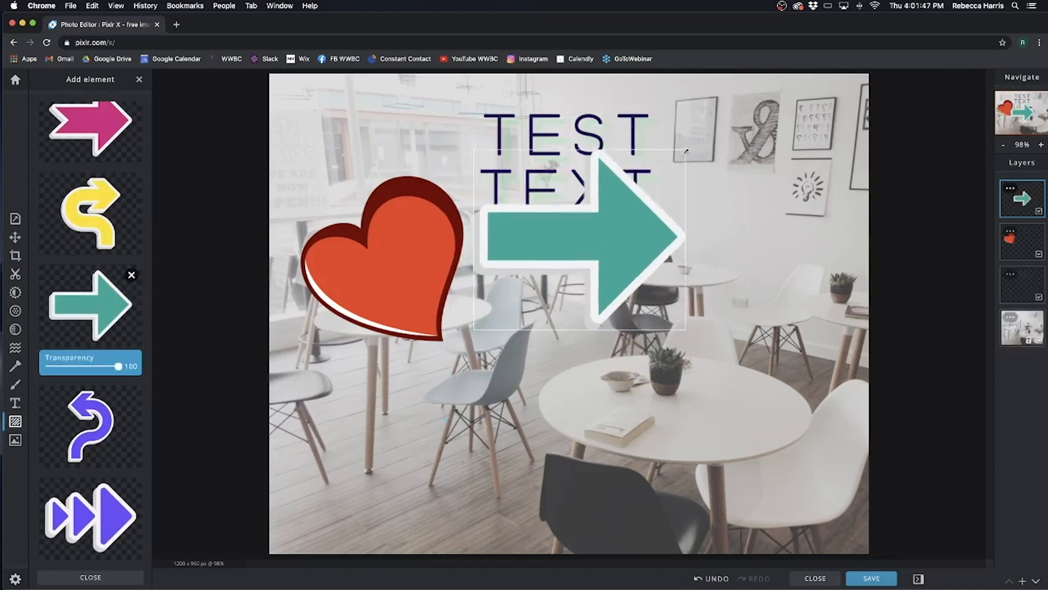
click(87, 366)
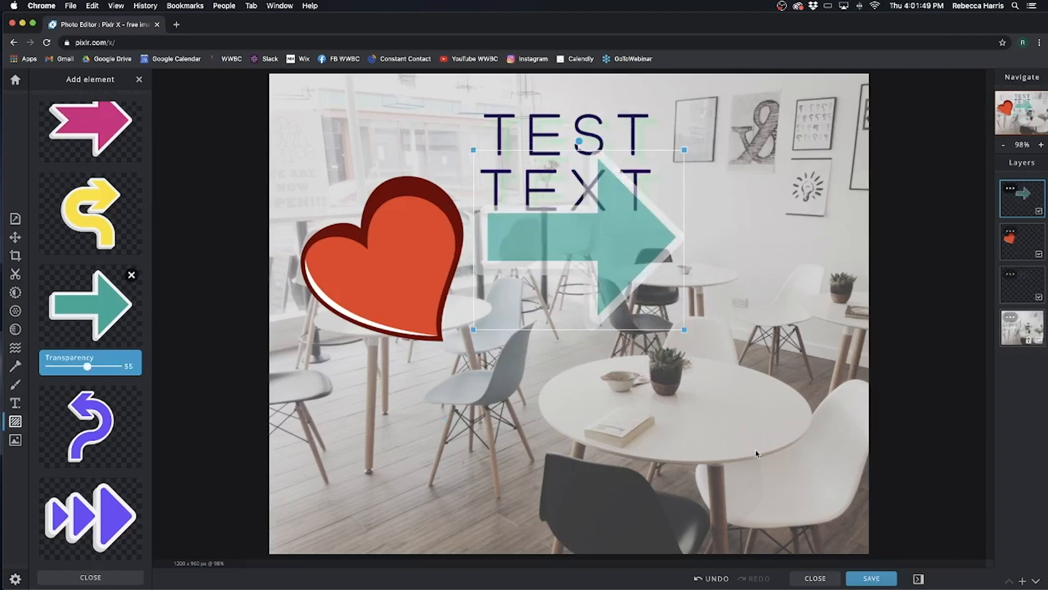
click(118, 366)
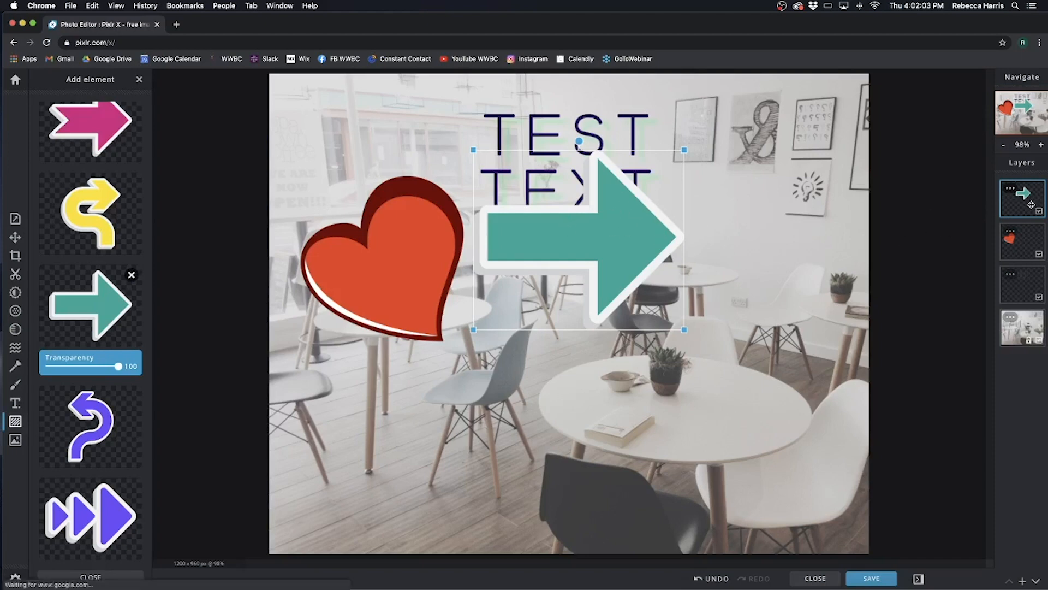
- Try the green arrow layer beneath the text layer, then remove the arrow and return to the sticker collections
drag(1025, 196, 1021, 288)
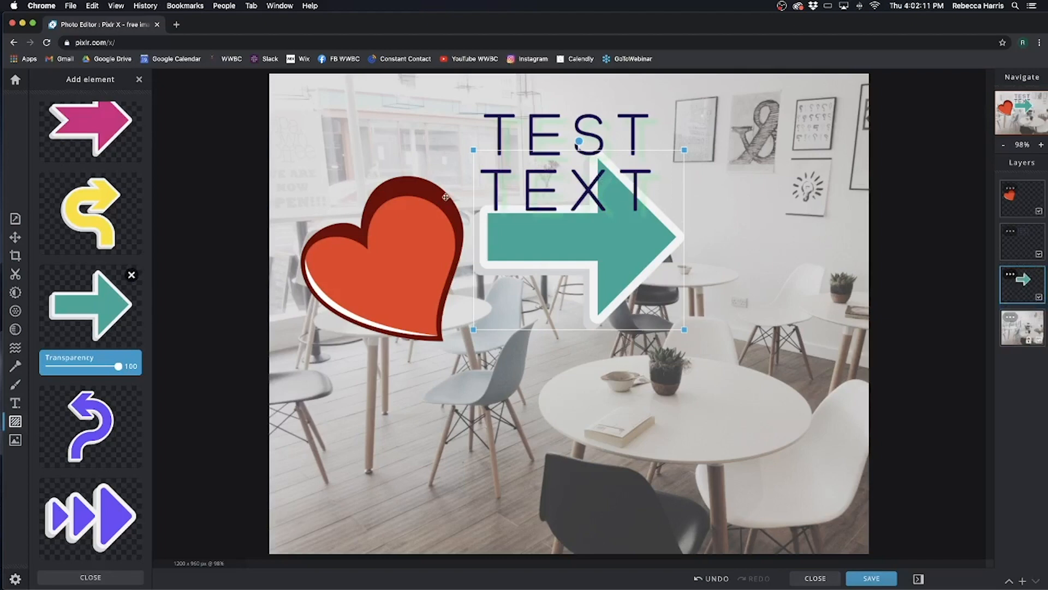
click(131, 275)
click(51, 116)
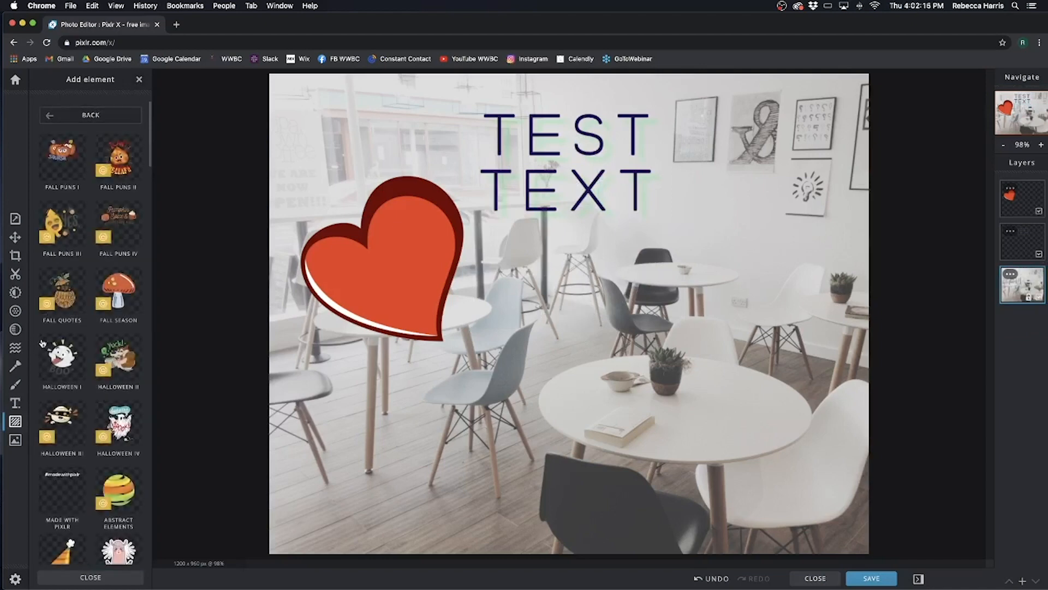
- Browse the stock photos offered for adding an image and return to the café picture without choosing one
click(12, 442)
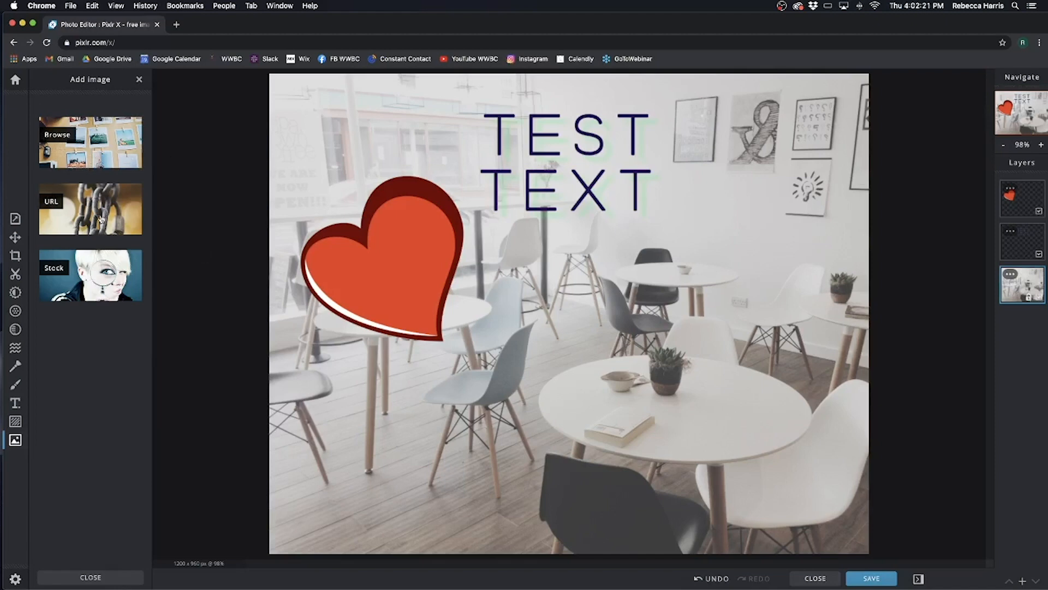
click(104, 276)
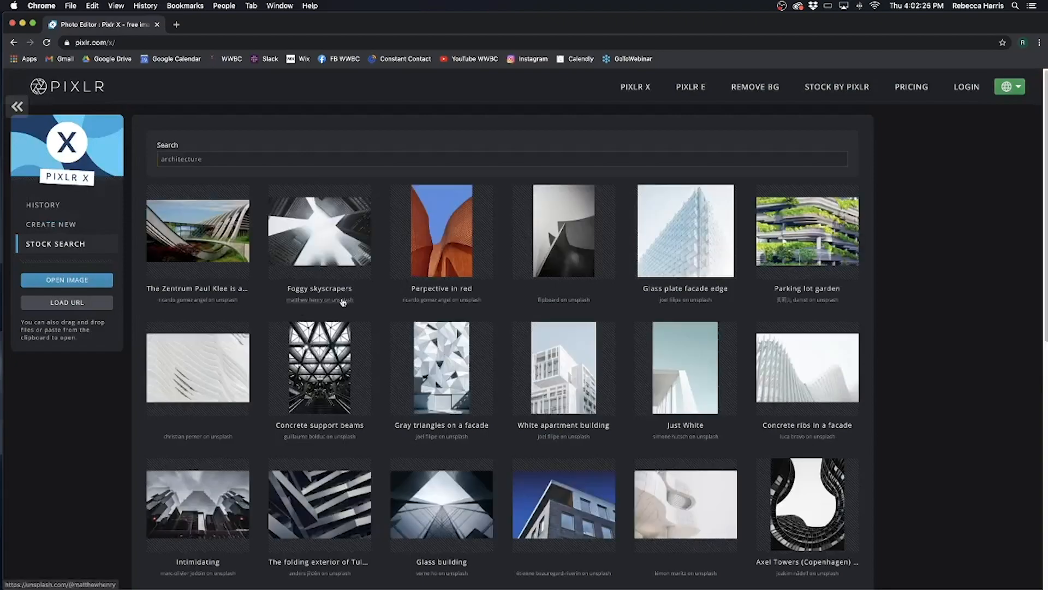
scroll(386, 318, down, 10)
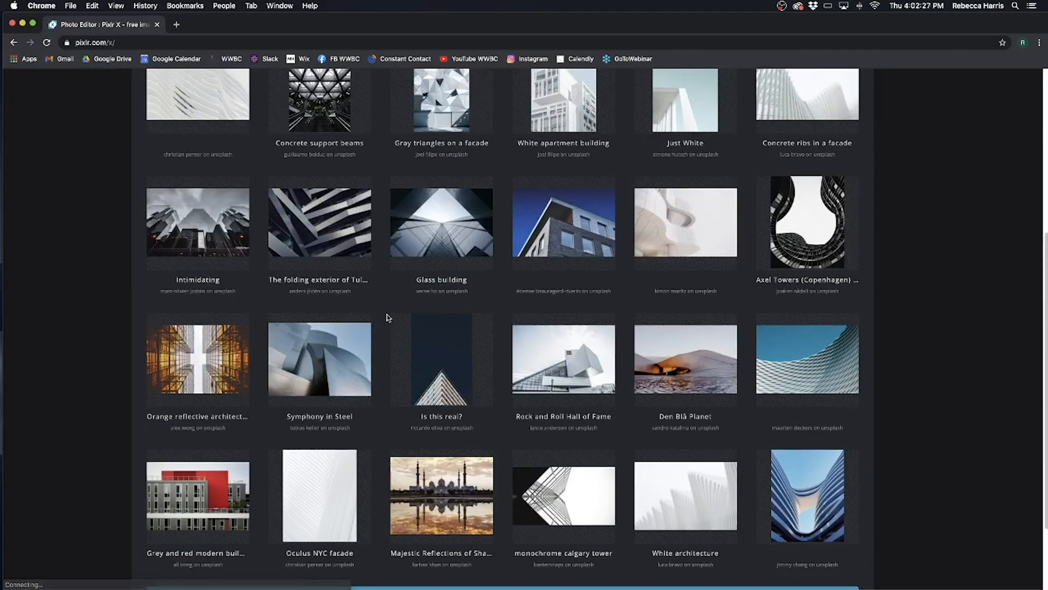
scroll(386, 317, up, 10)
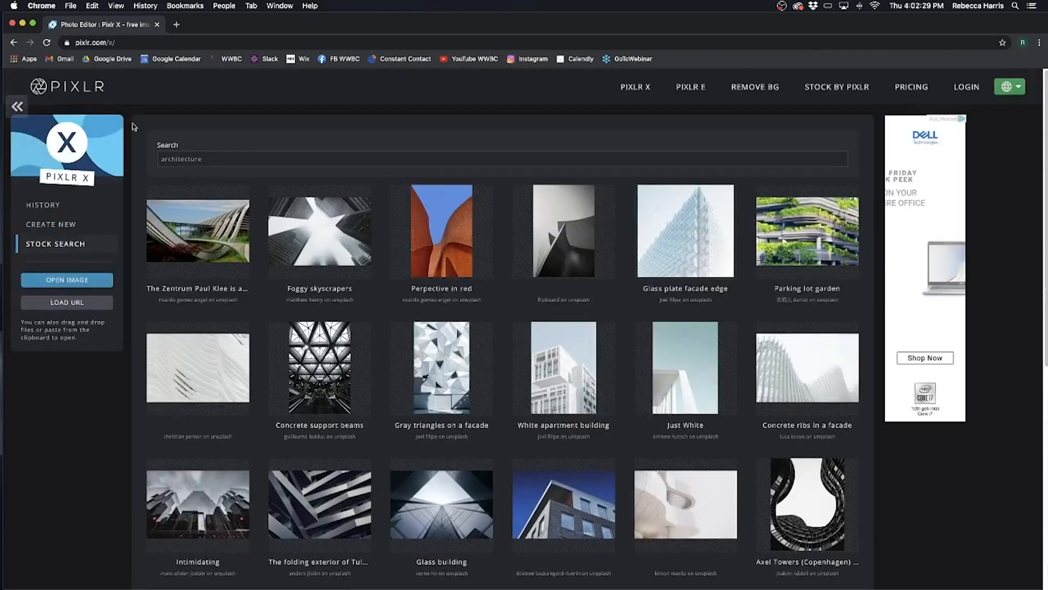
click(17, 108)
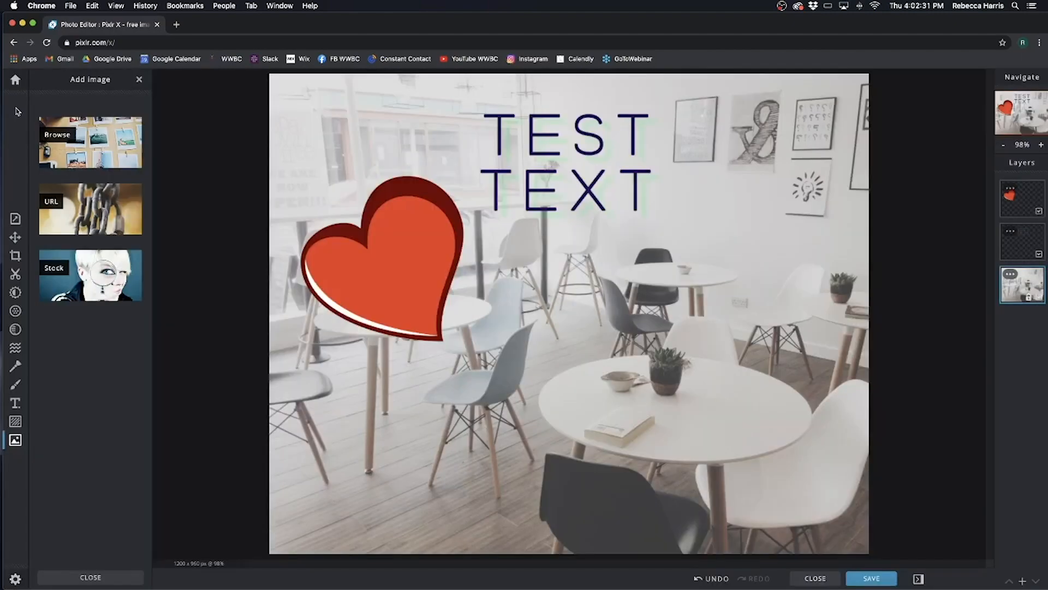